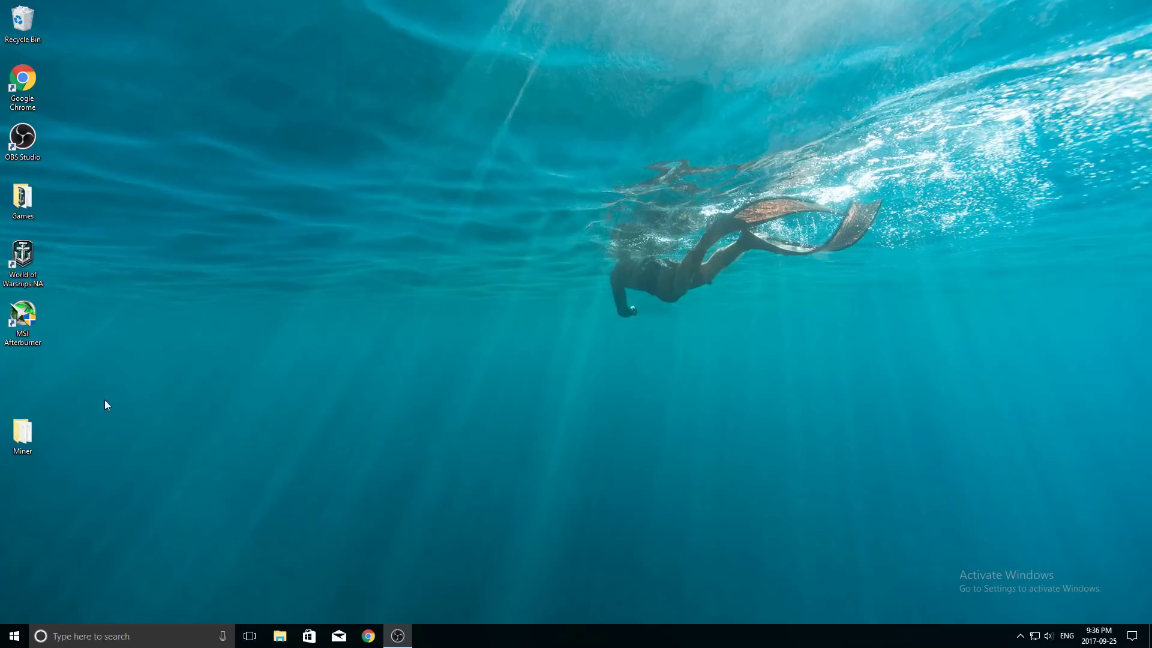
Launch AMD Settings from Windows search maximized, then go to Gaming > Global Settings
left_click(108, 636)
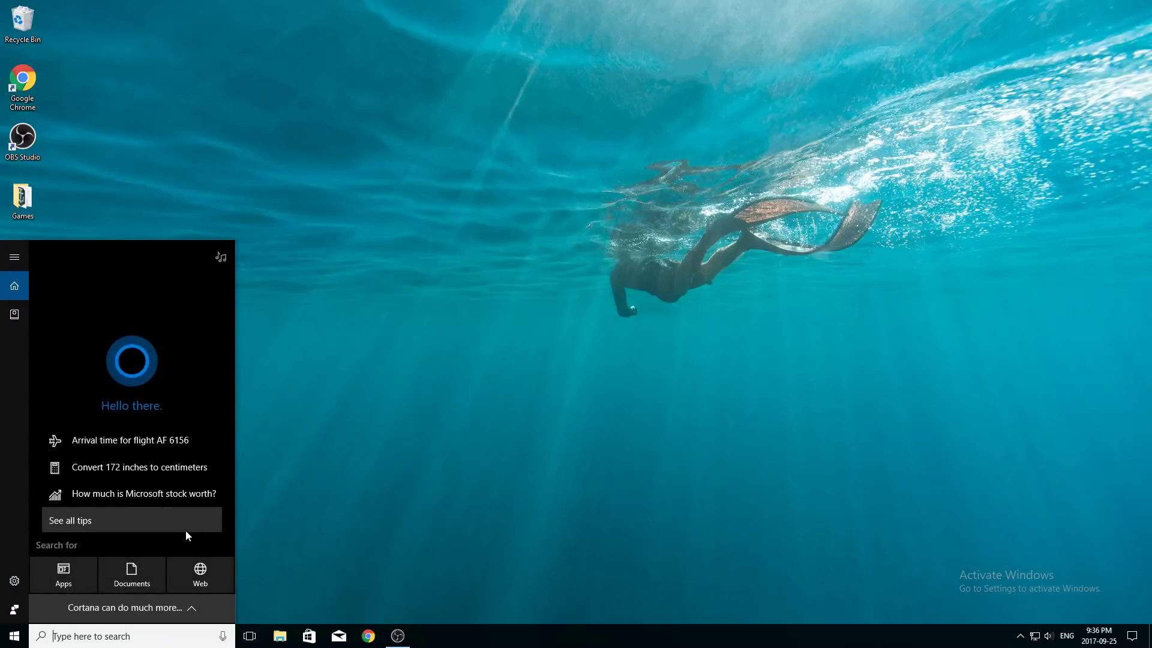
type("amd")
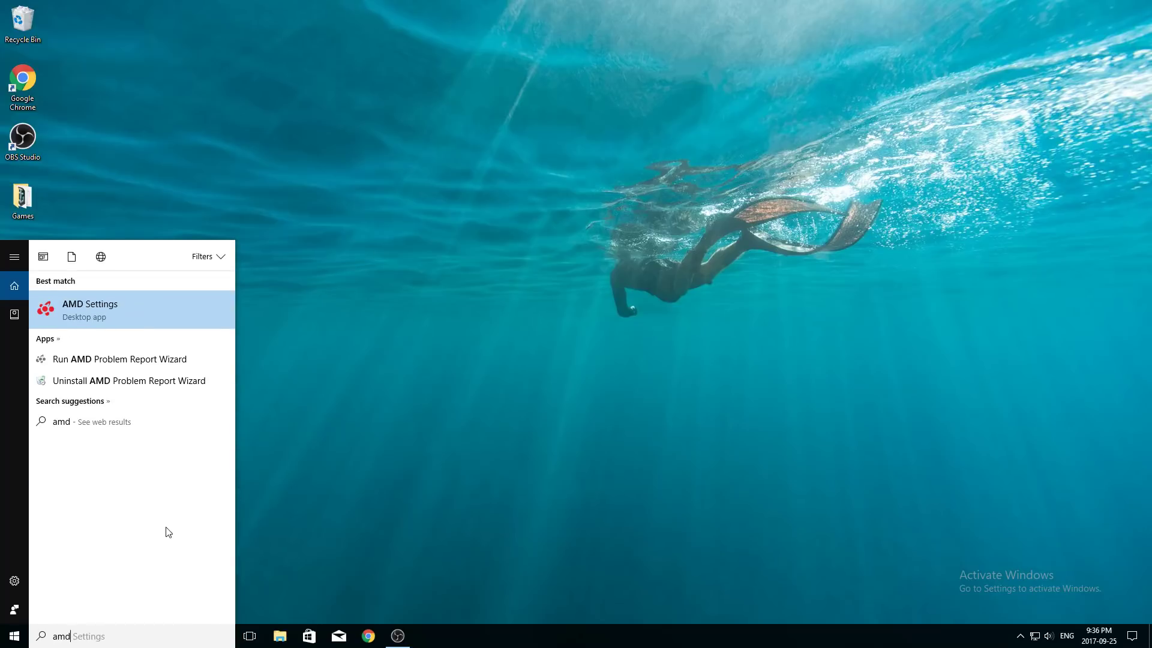
left_click(150, 317)
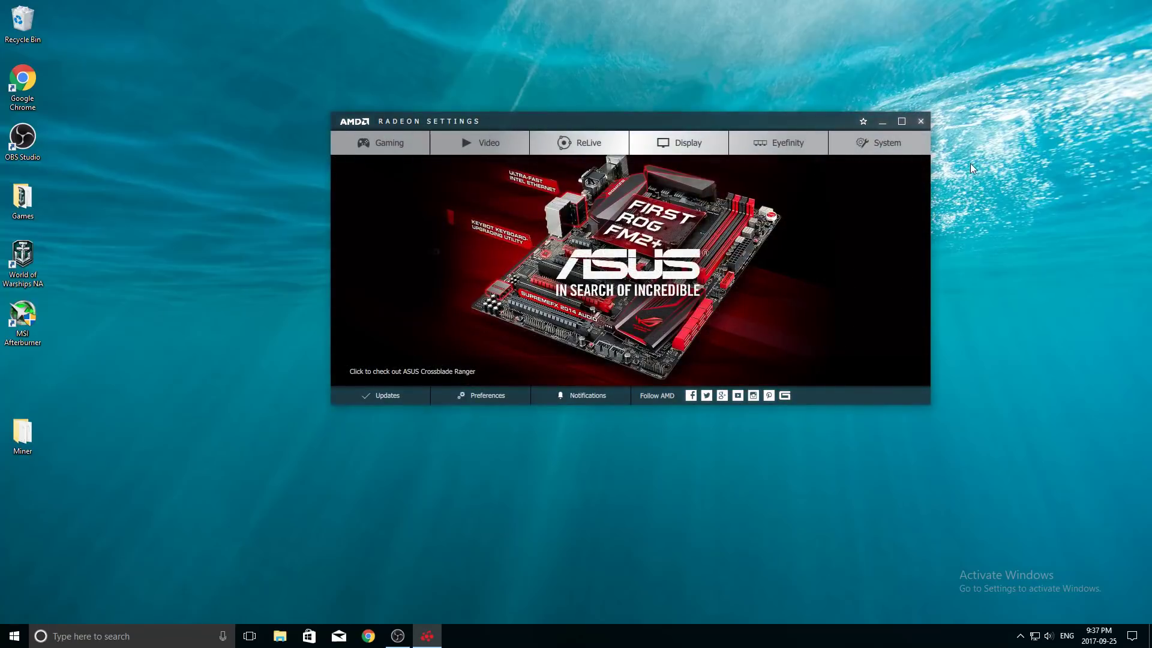
left_click(897, 122)
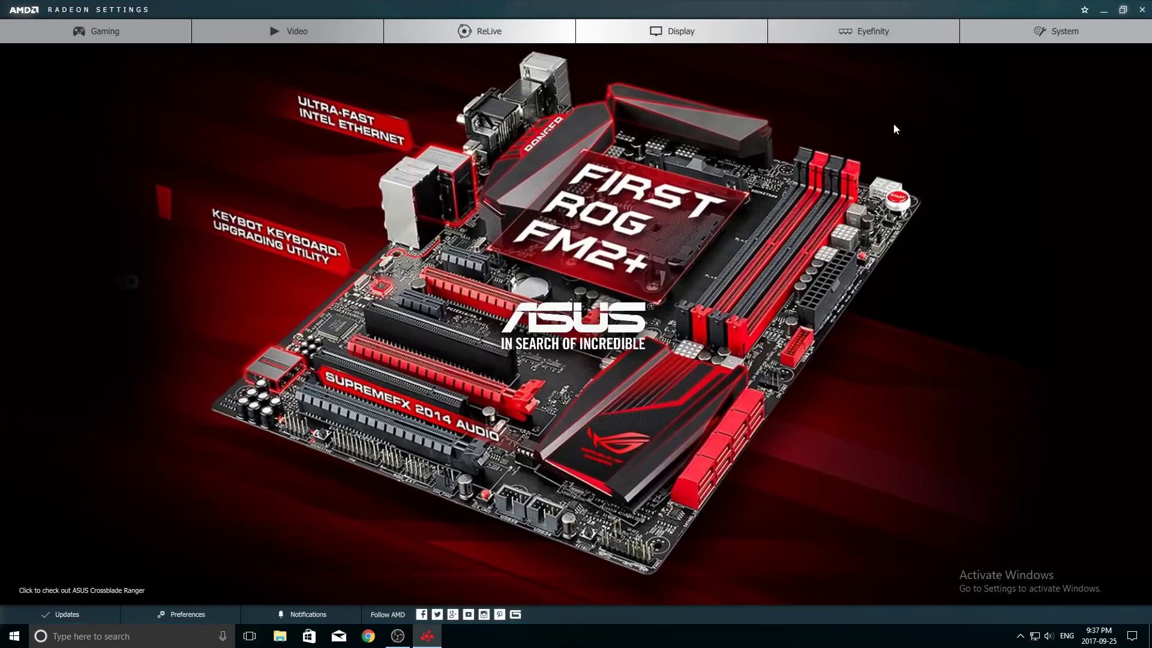
left_click(154, 26)
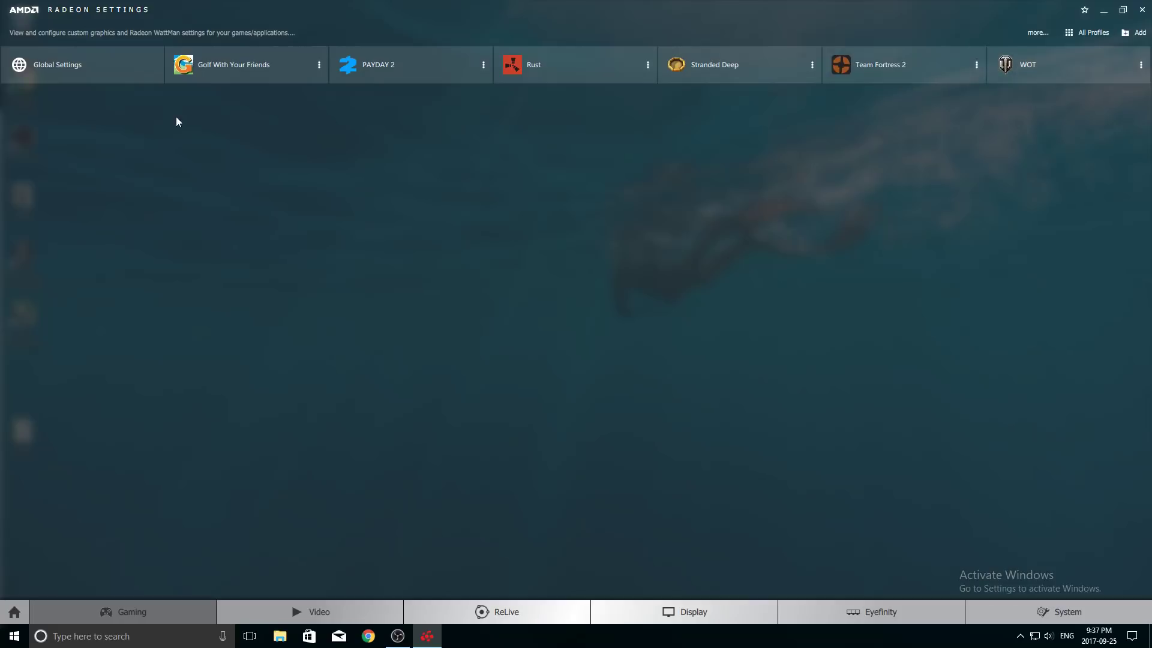
left_click(70, 67)
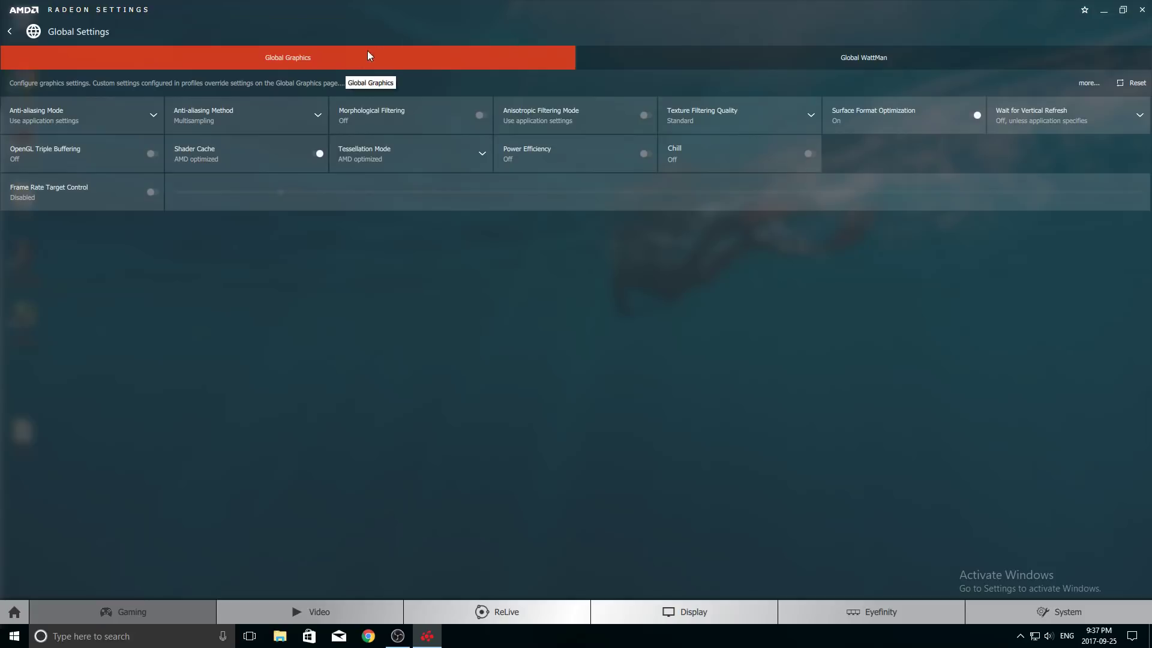
Switch to the Global WattMan tab and scroll down to the fan, temperature and Power Limit rows
left_click(664, 57)
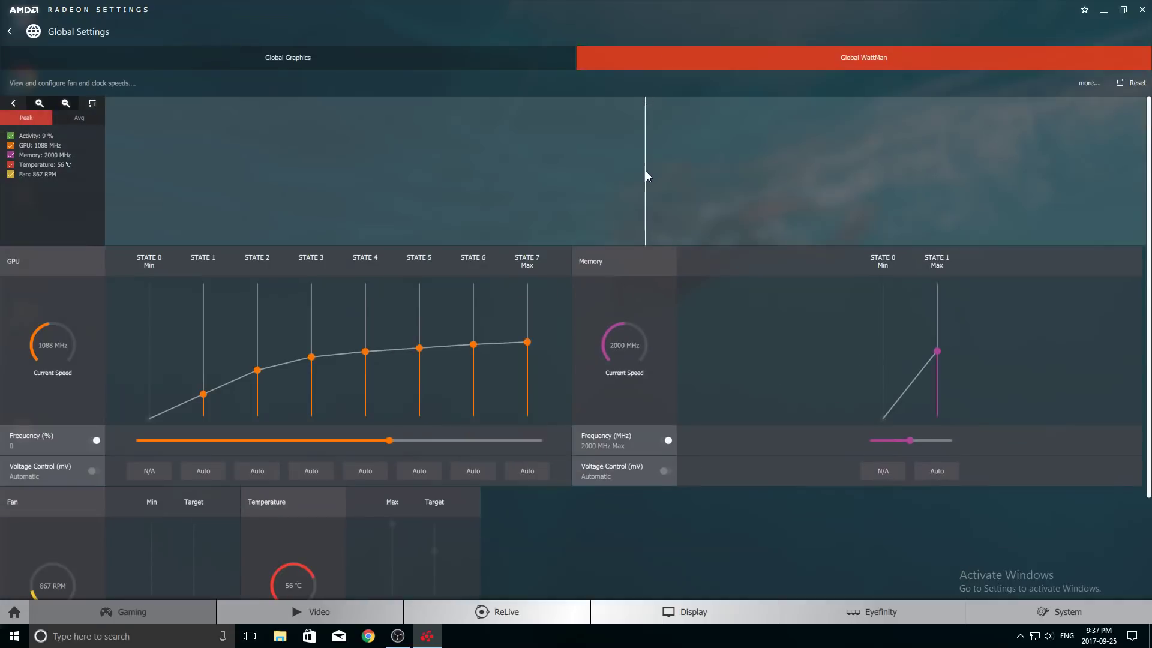
scroll(587, 238, "down", 2)
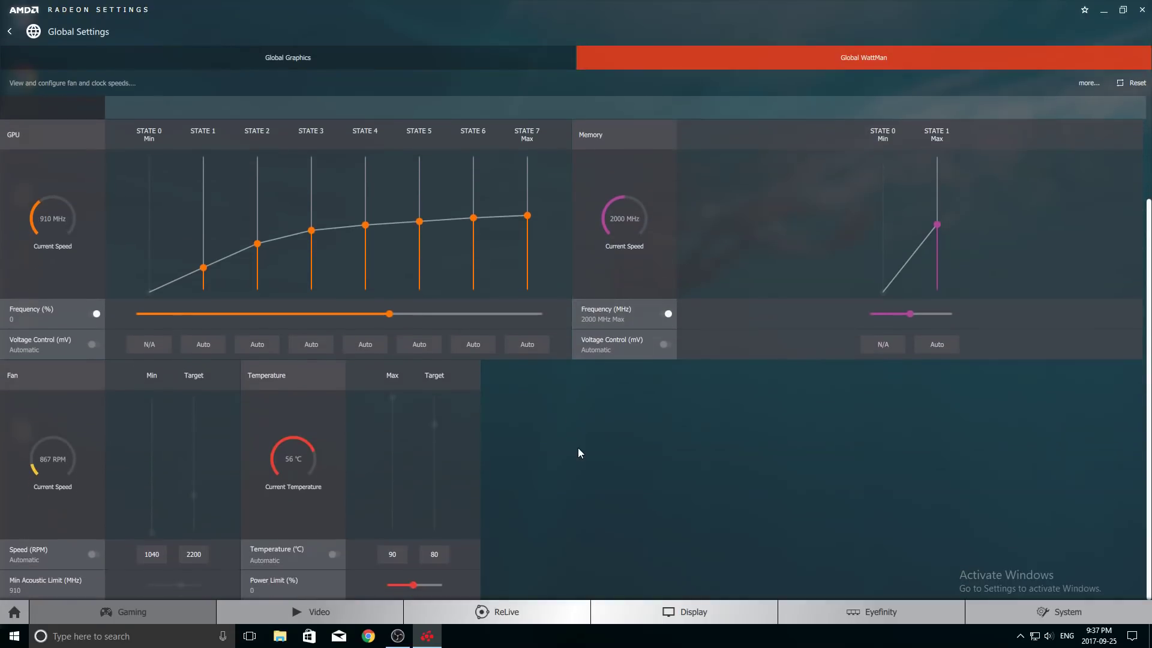
scroll(561, 456, "up", 2)
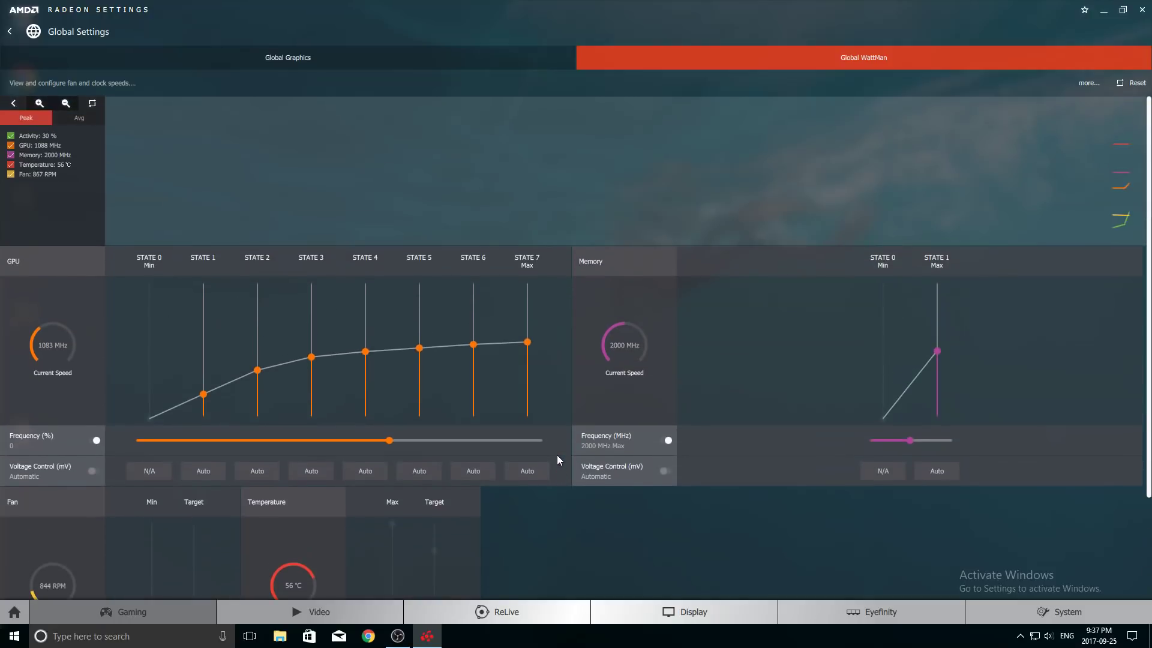
scroll(558, 456, "down", 1)
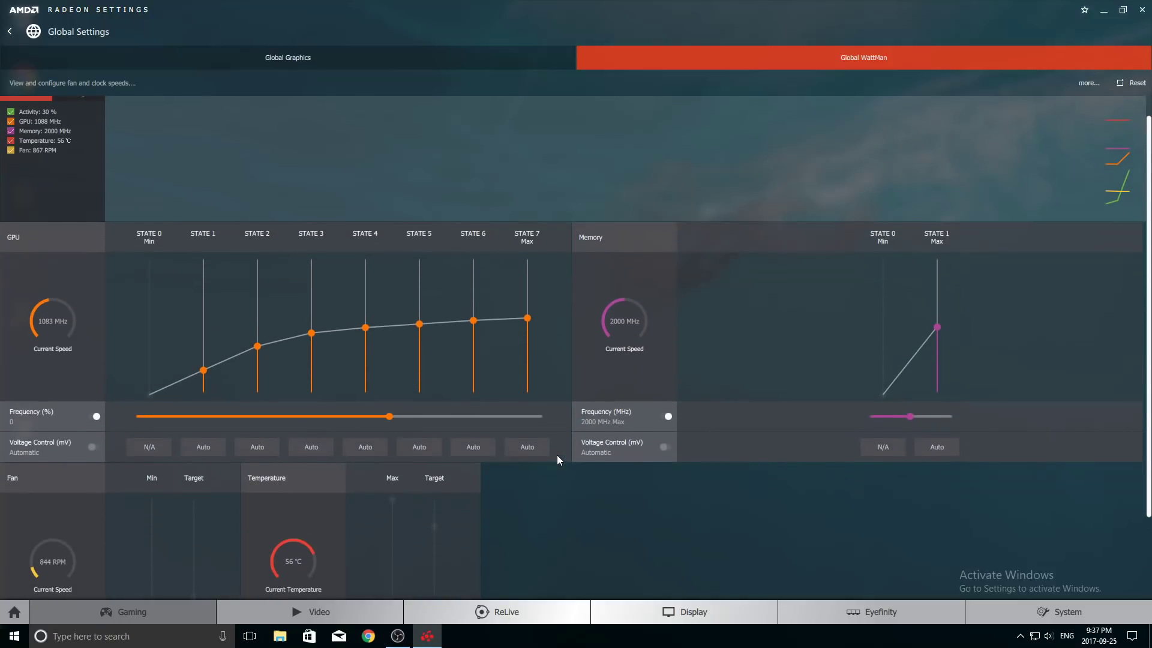
scroll(557, 456, "up", 1)
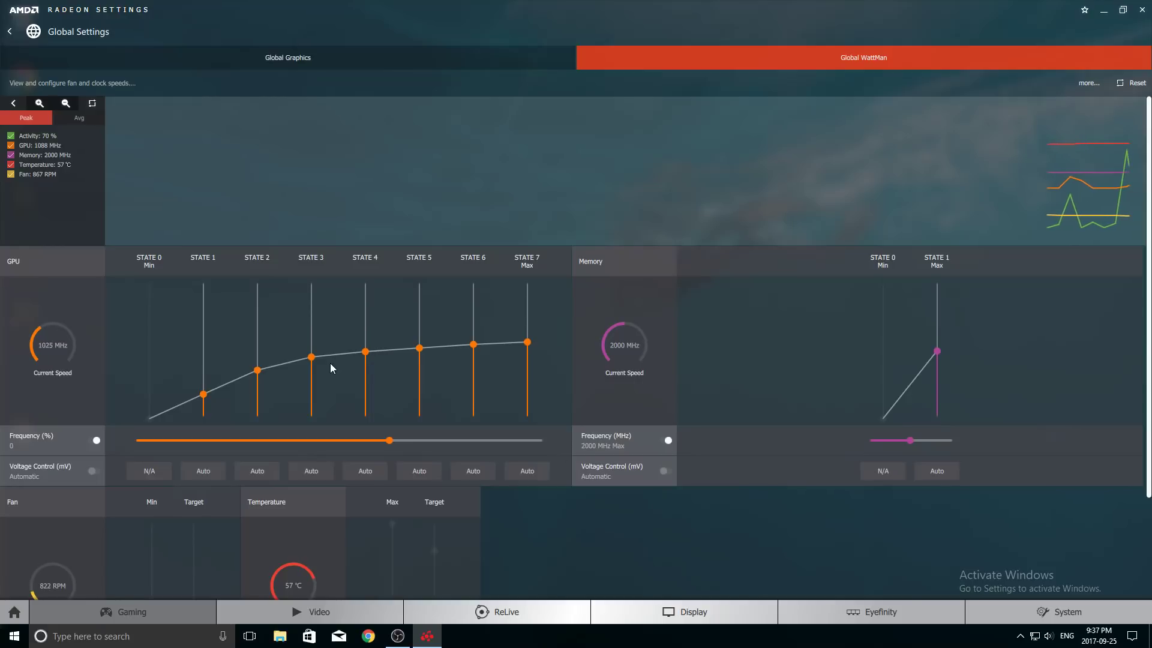
scroll(152, 380, "down", 1)
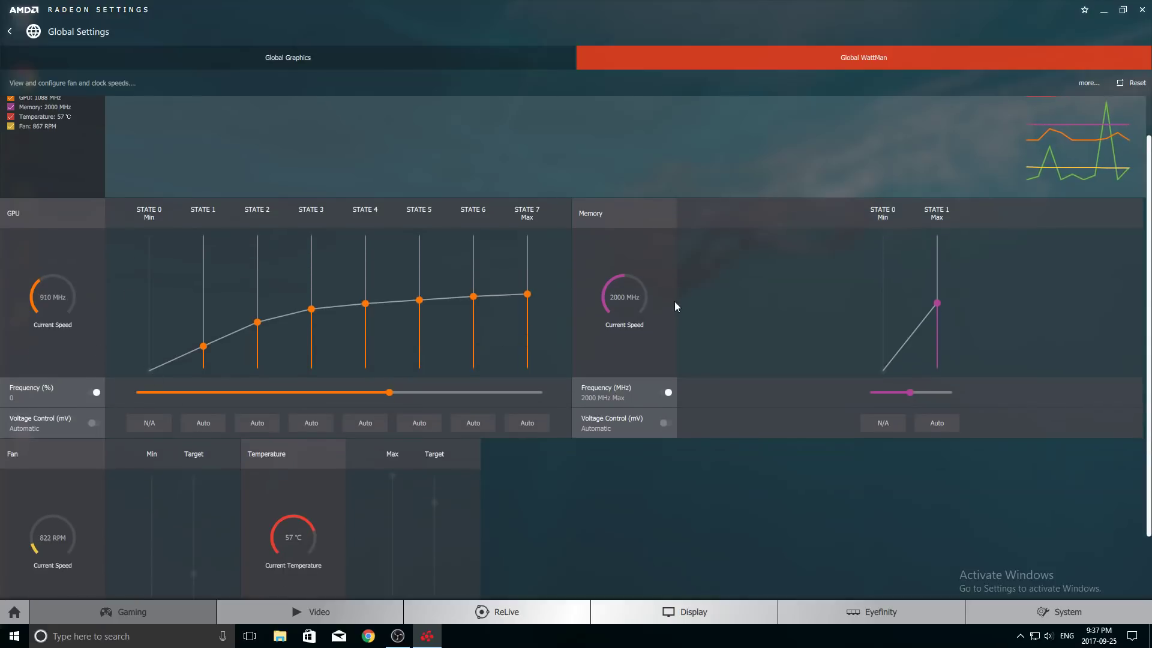
scroll(542, 390, "down", 2)
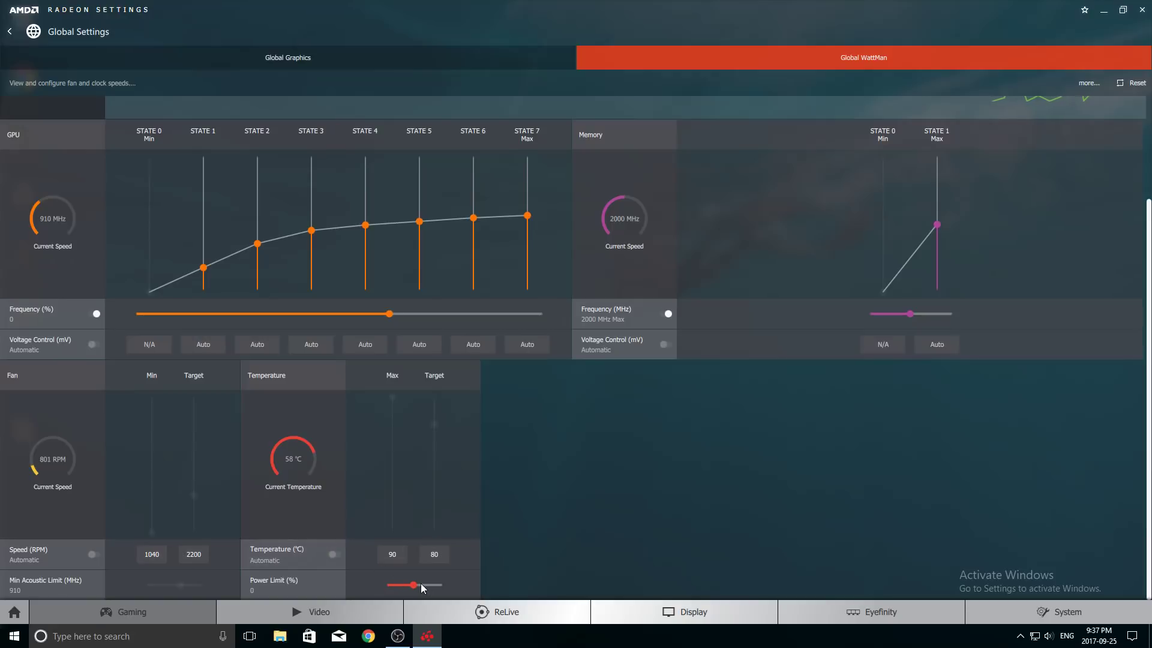
Set the Power Limit slider to its 50% maximum and apply it
left_click_drag(412, 585, 476, 585)
left_click(1043, 88)
scroll(510, 421, "up", 2)
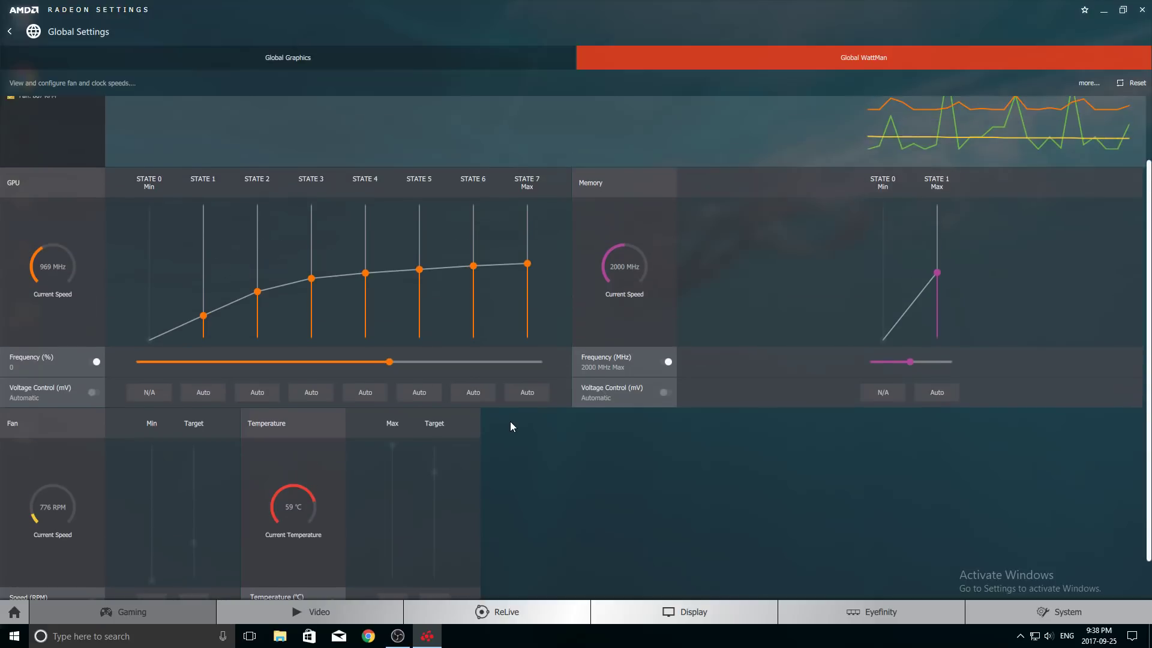
scroll(510, 425, "up", 1)
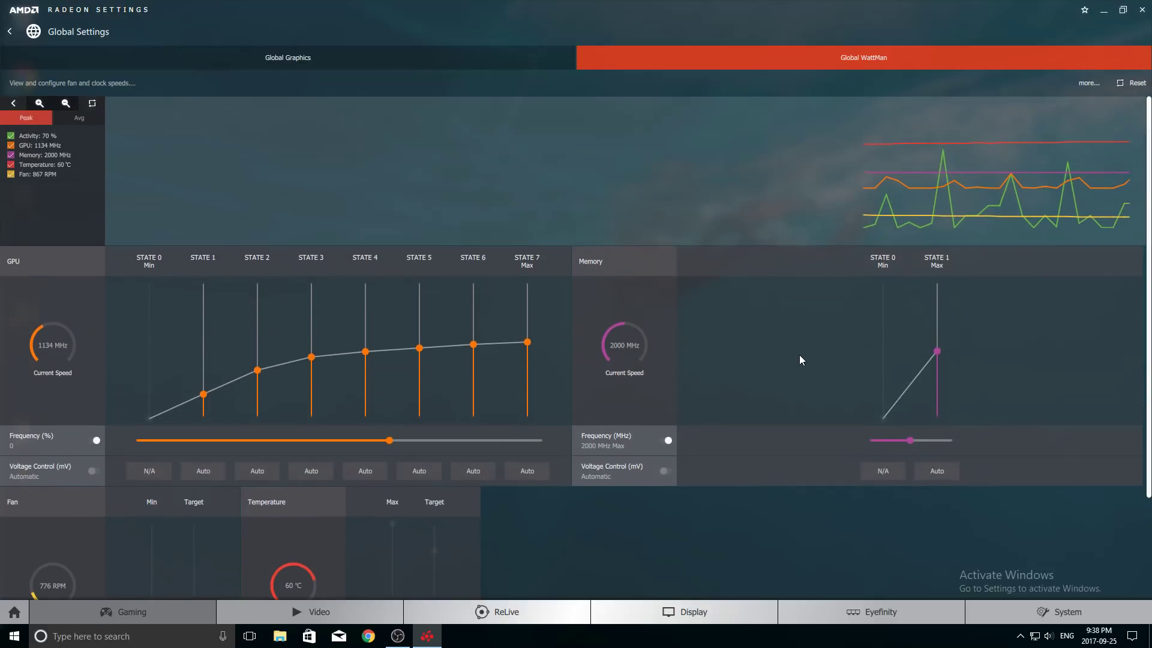
scroll(739, 403, "down", 3)
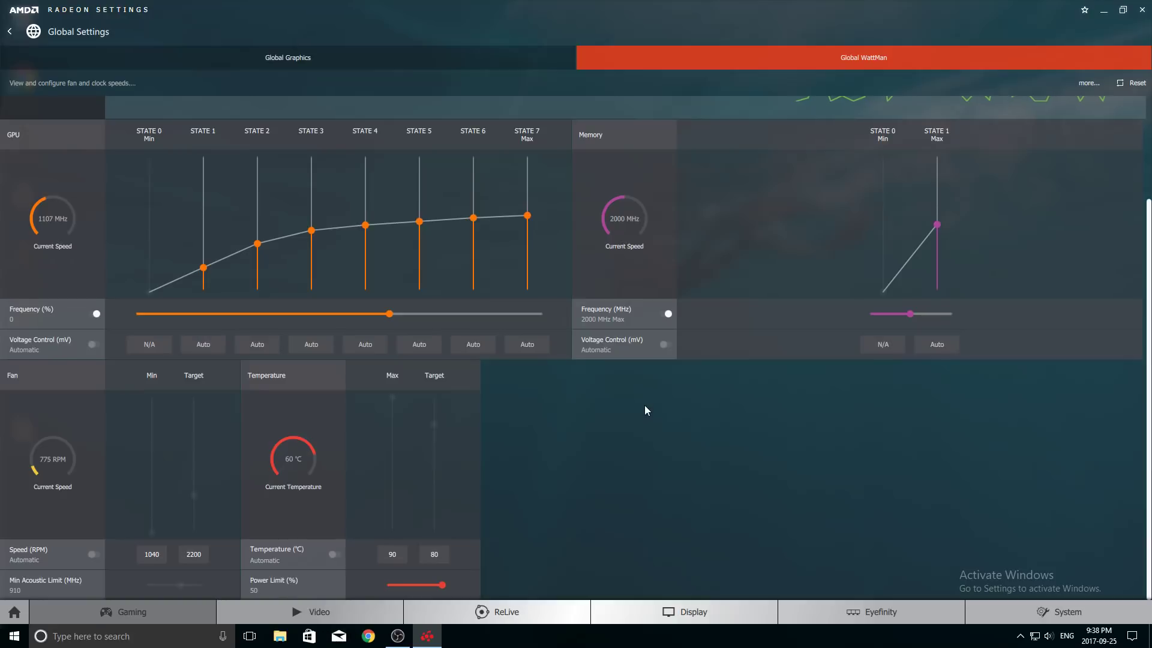
scroll(636, 413, "up", 1)
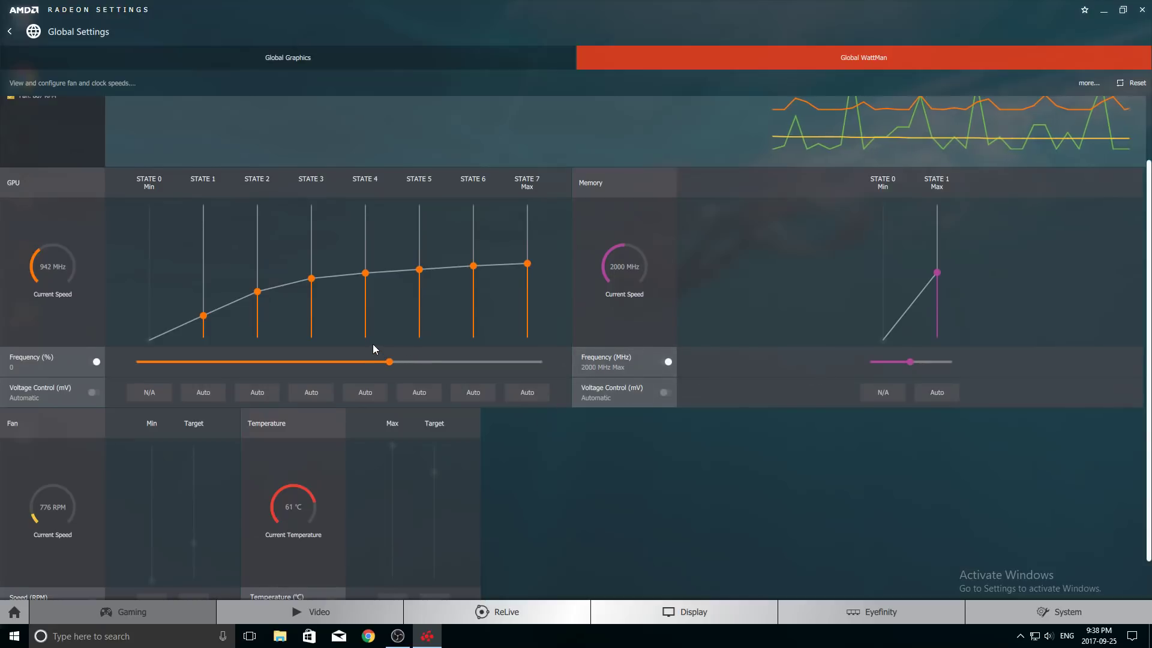
scroll(372, 344, "up", 1)
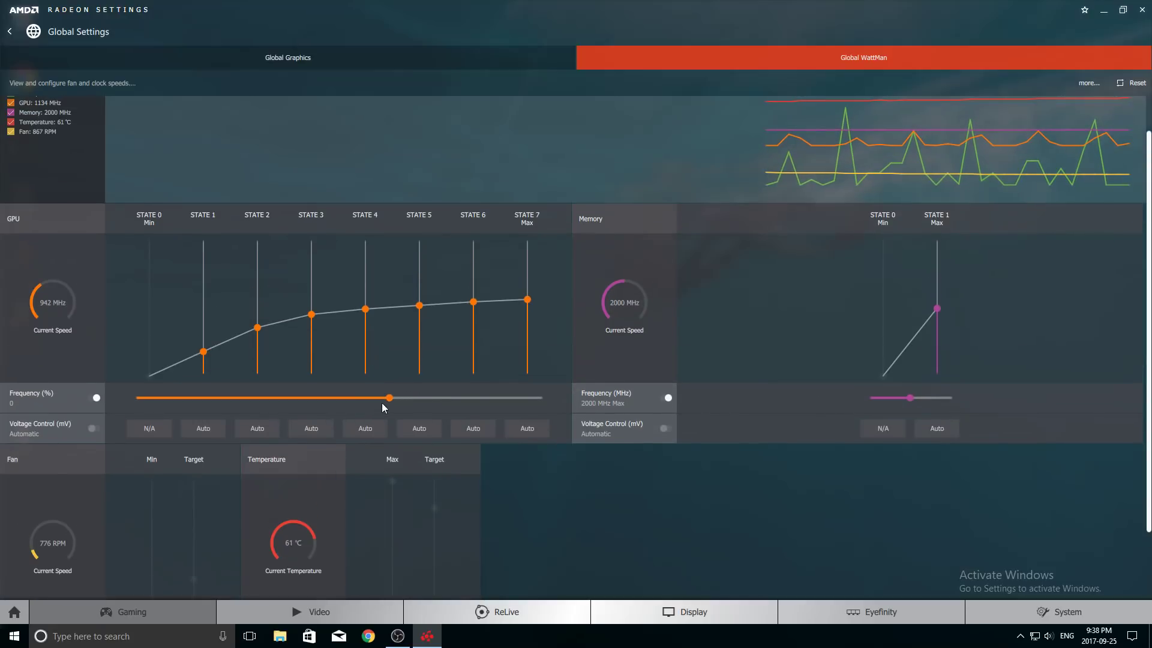
Set the GPU Frequency offset to +3% and apply it
left_click_drag(387, 397, 785, 395)
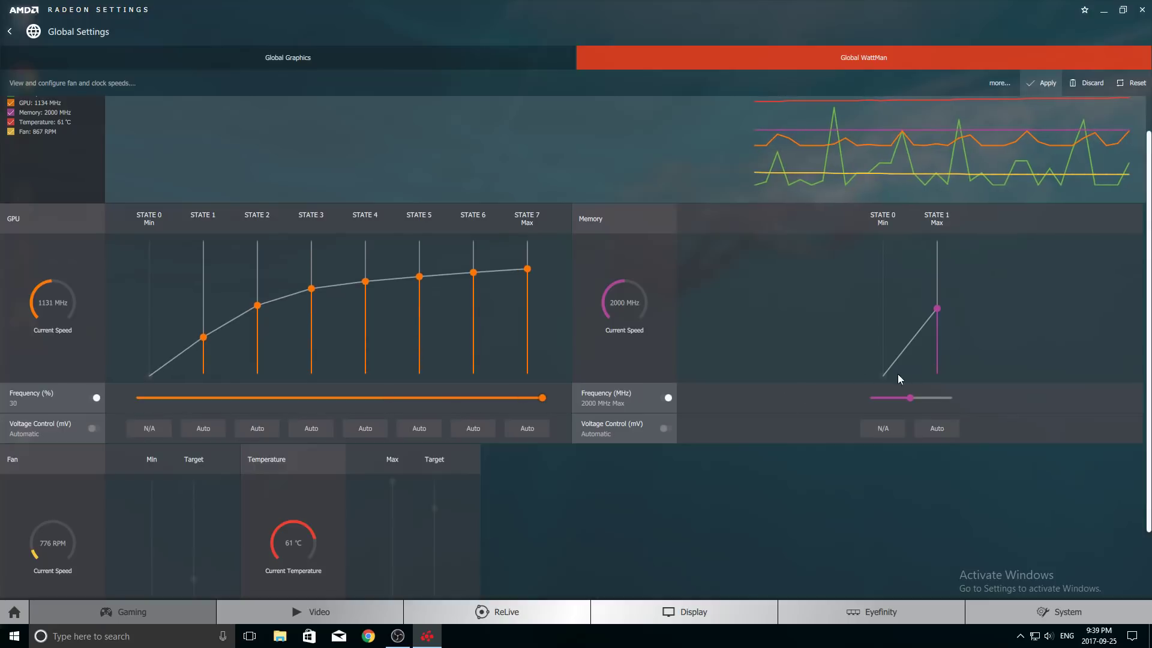
left_click_drag(542, 398, 389, 403)
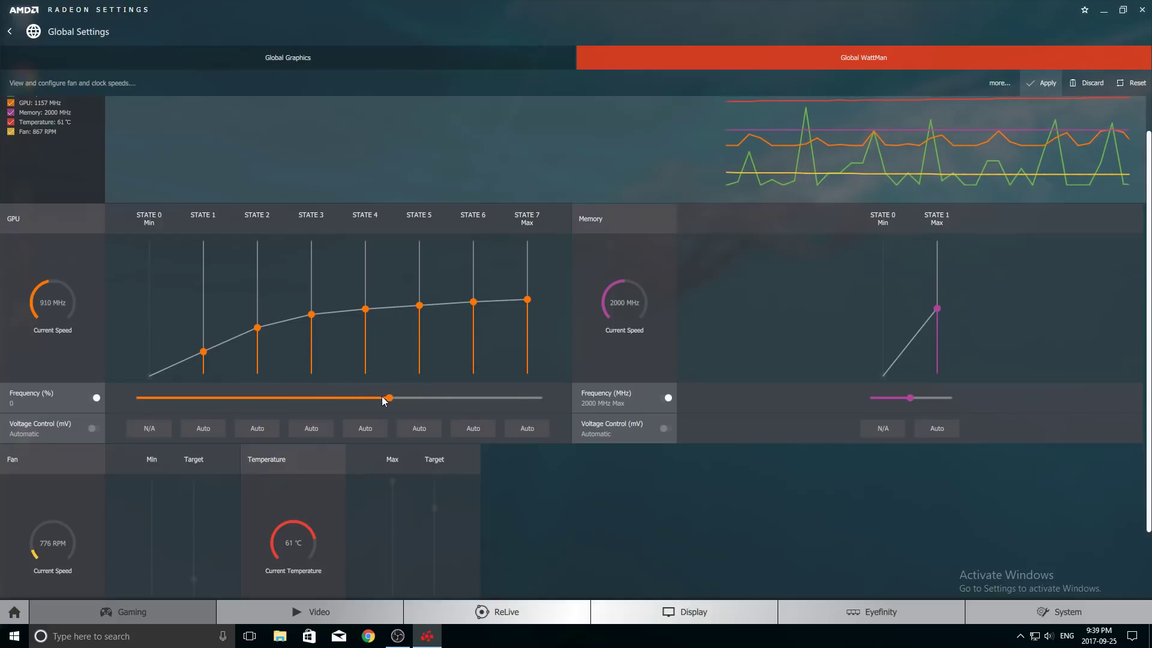
left_click_drag(388, 401, 400, 394)
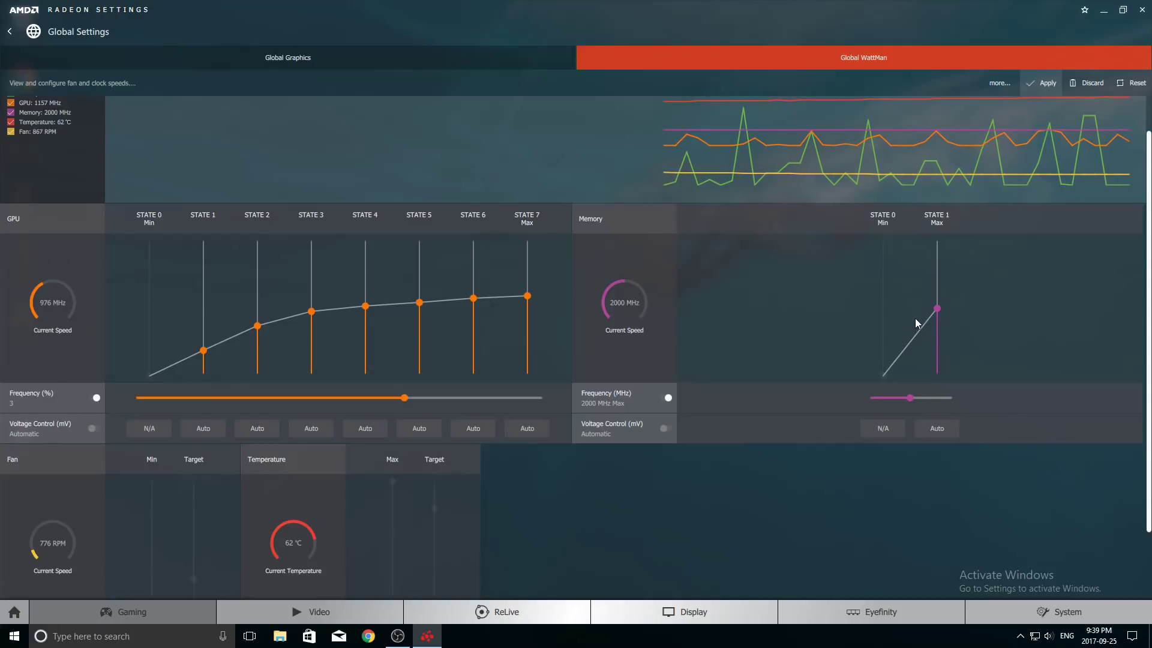
left_click(1043, 82)
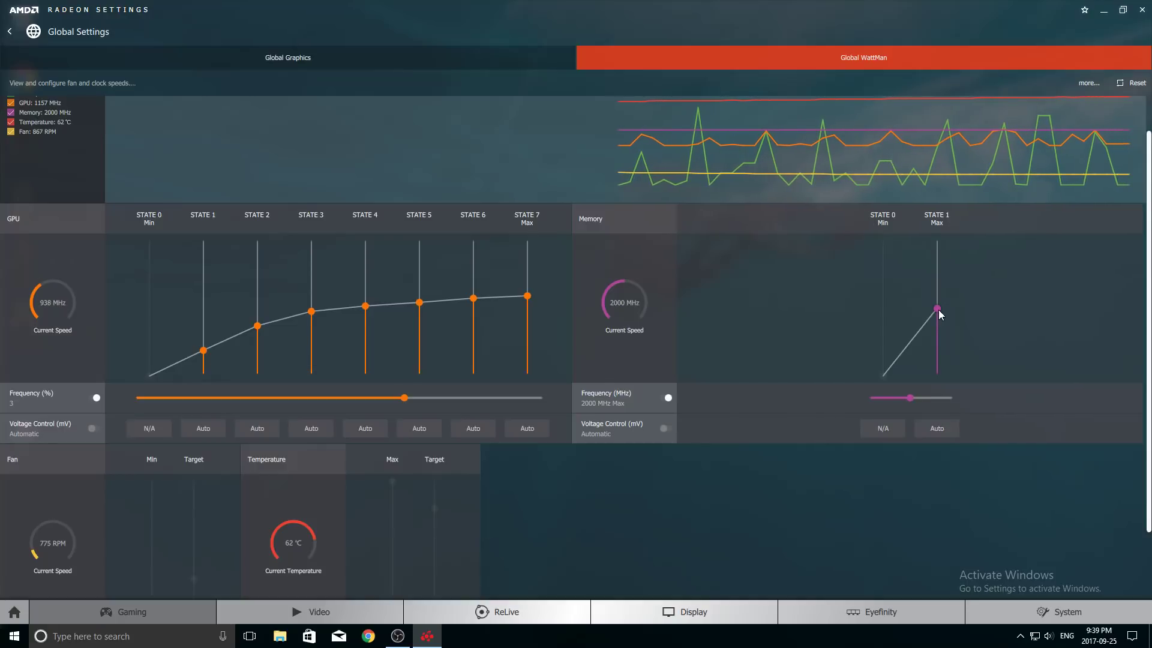
Drag the Memory State 1 point upward until its maximum reads 2110 MHz
scroll(456, 443, "down", 1)
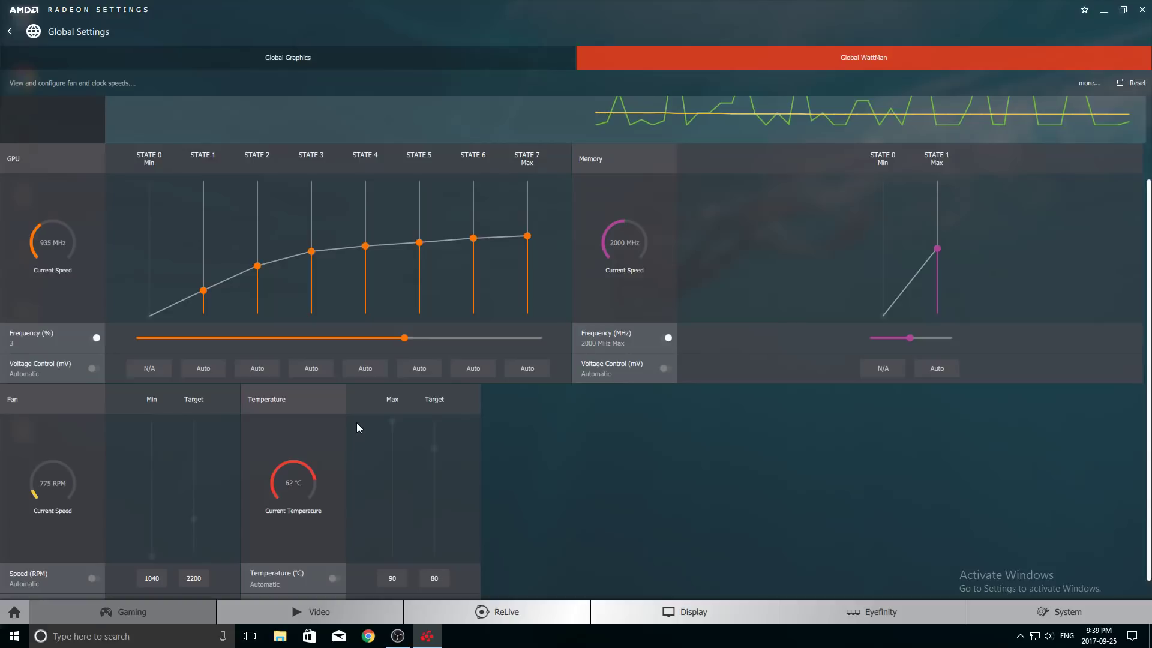
scroll(776, 380, "up", 1)
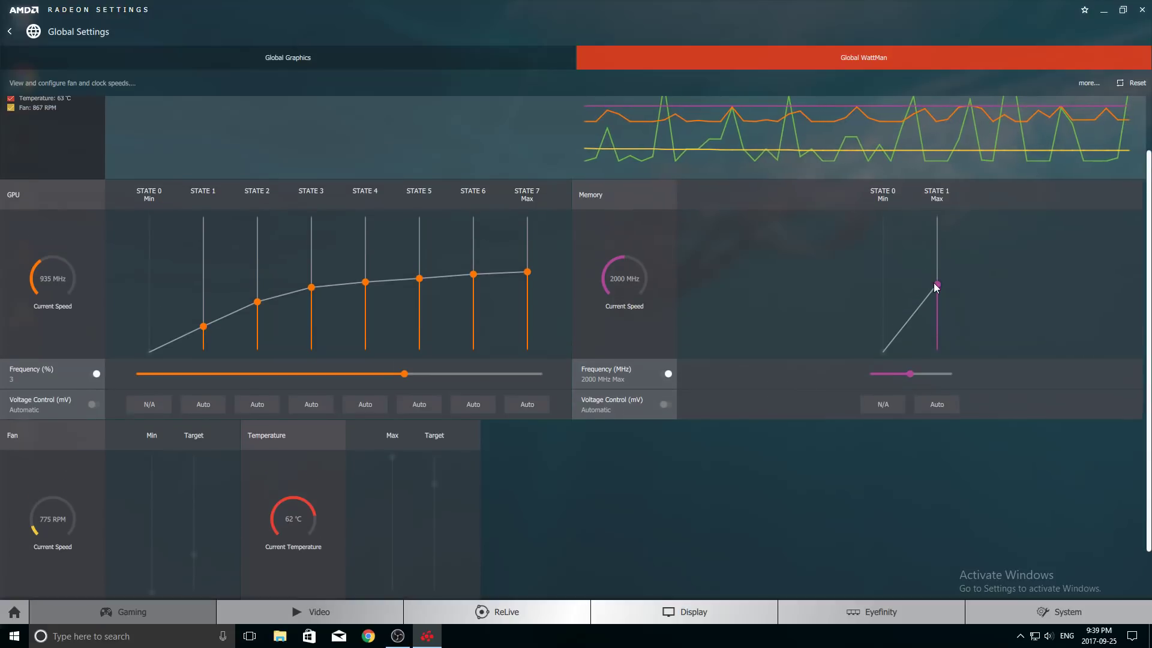
mouse_move(936, 285)
left_mouse_down()
mouse_move(938, 258)
mouse_move(937, 271)
left_mouse_up()
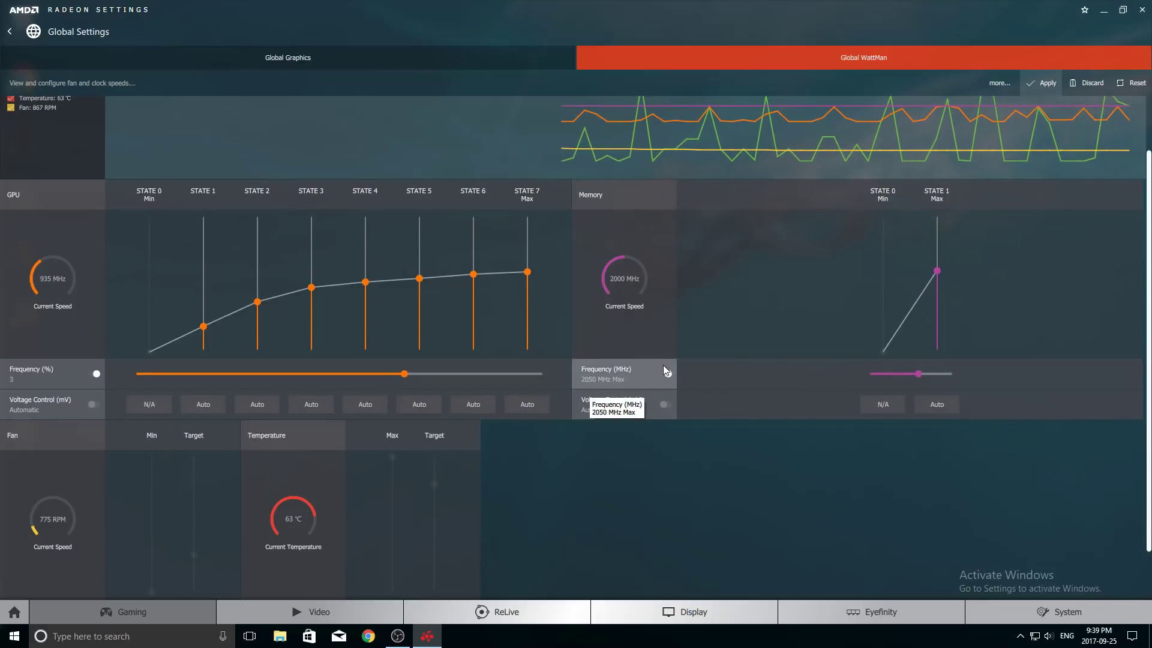
scroll(333, 452, "down", 2)
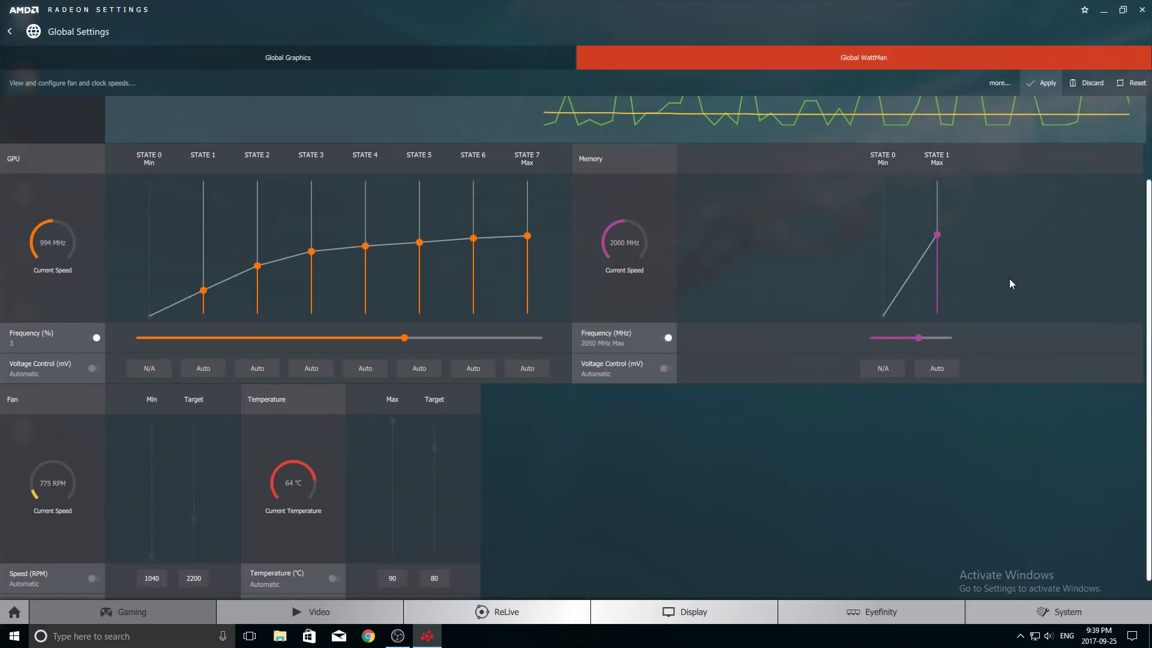
scroll(1009, 278, "up", 2)
left_click_drag(939, 292, 941, 277)
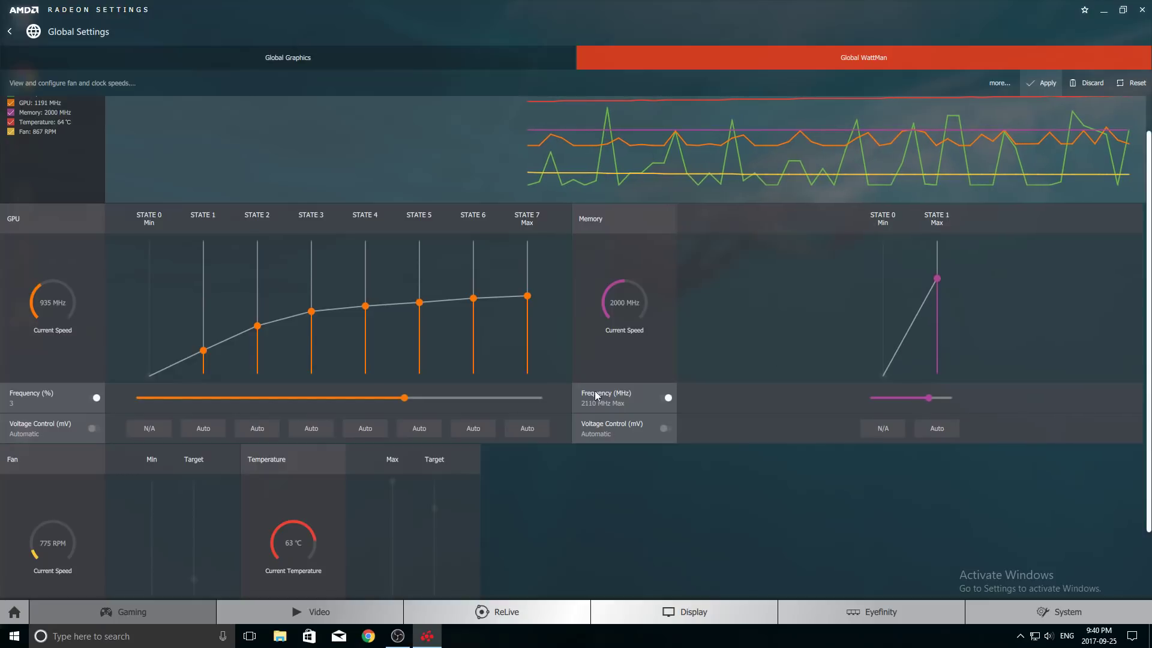
scroll(520, 412, "down", 2)
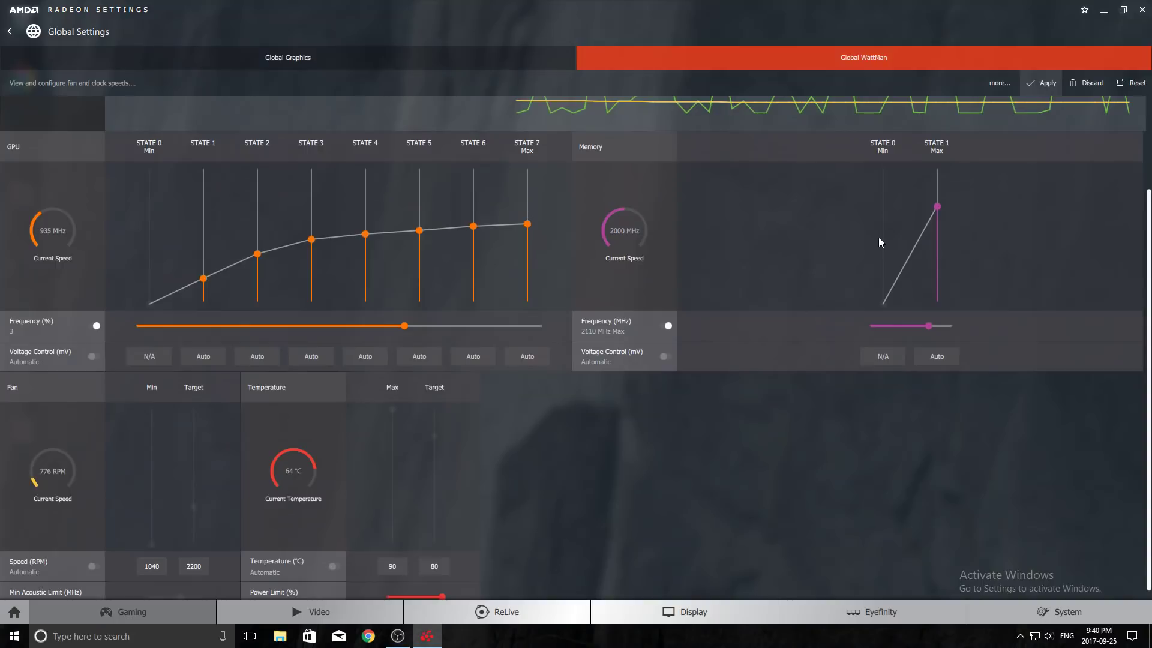
scroll(666, 402, "up", 2)
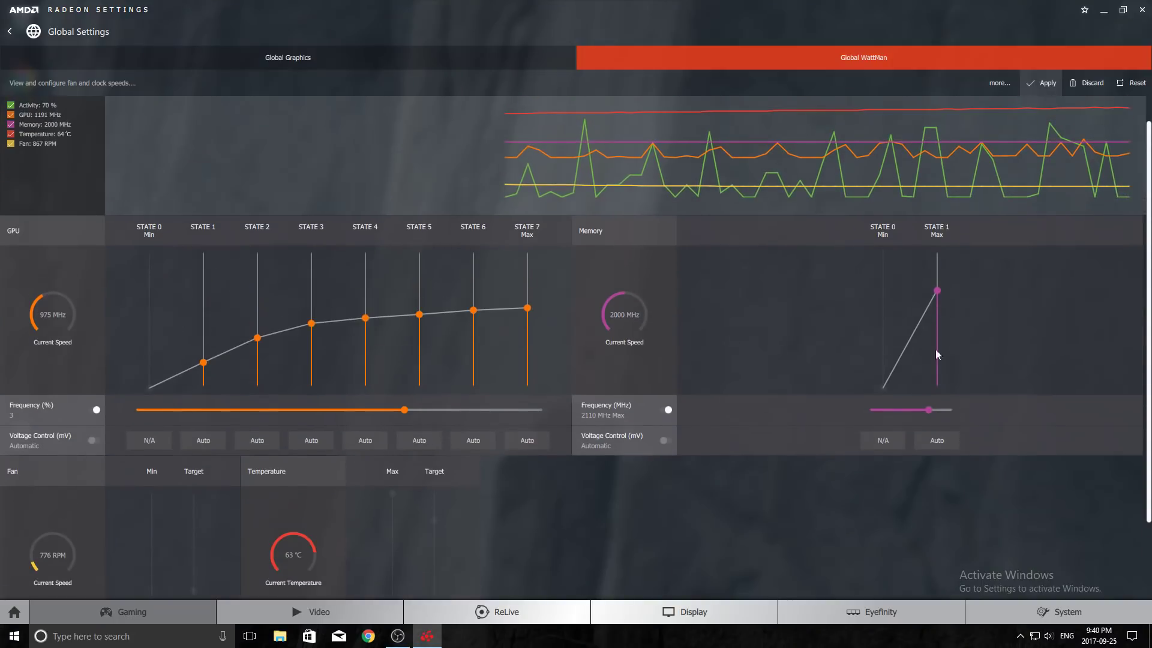
scroll(419, 455, "down", 1)
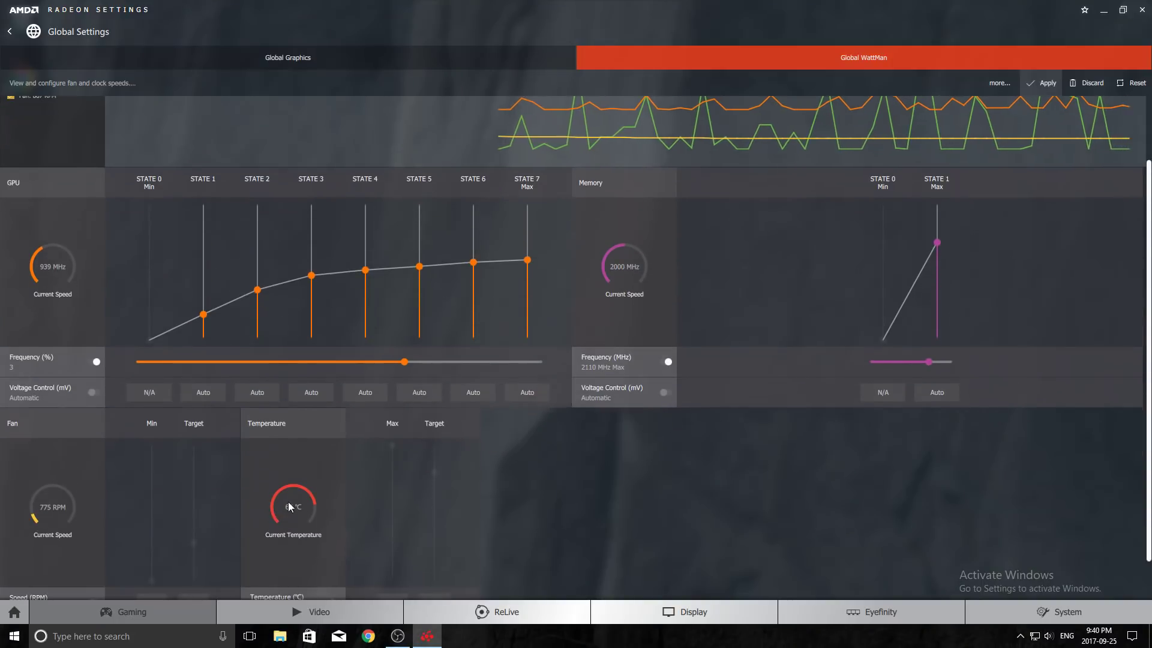
Apply the memory change, switch Temperature to Manual, and enter 75 °C max, 60 °C target
left_click(1042, 82)
scroll(369, 391, "down", 1)
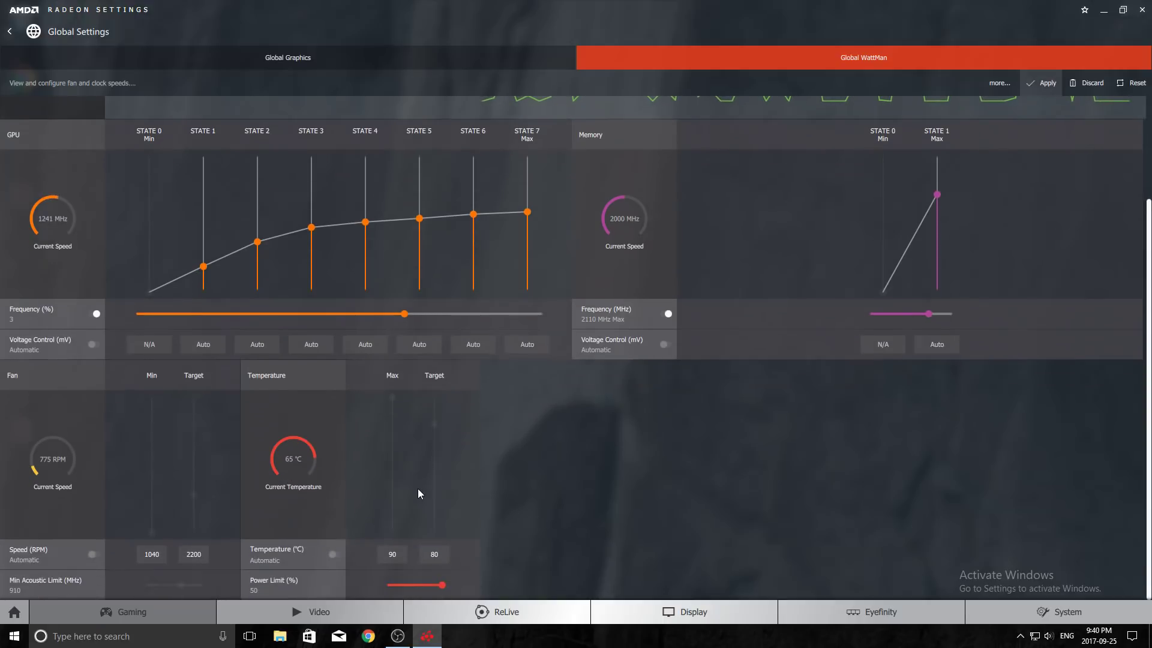
left_click(293, 555)
left_click(391, 554)
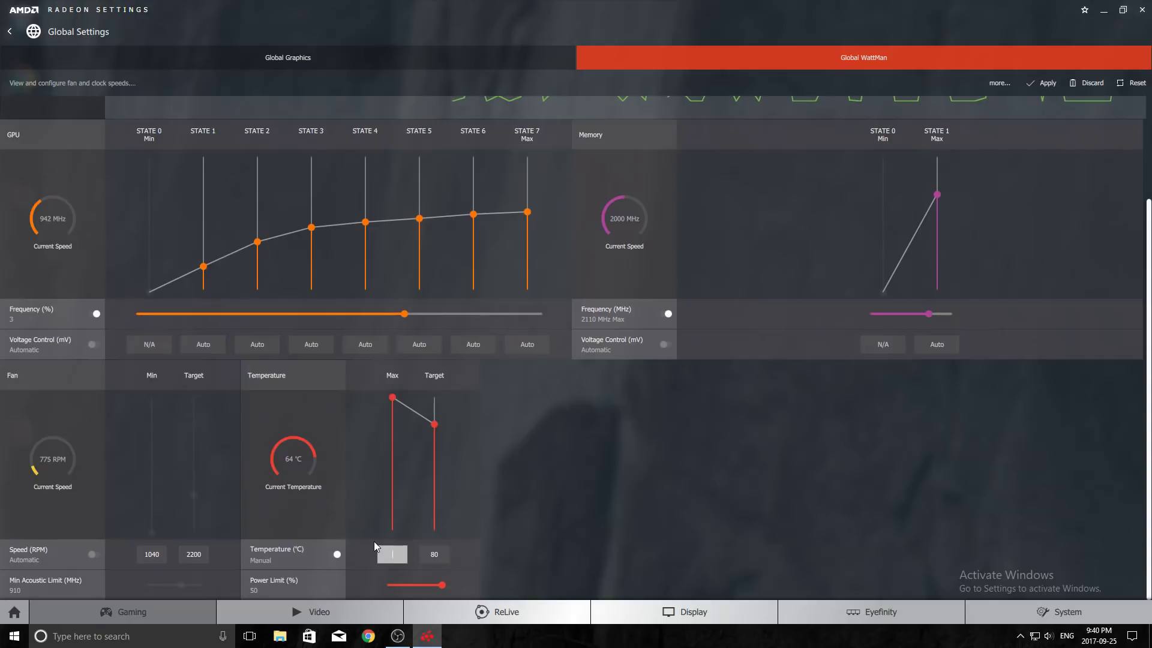
type("75")
key("Return")
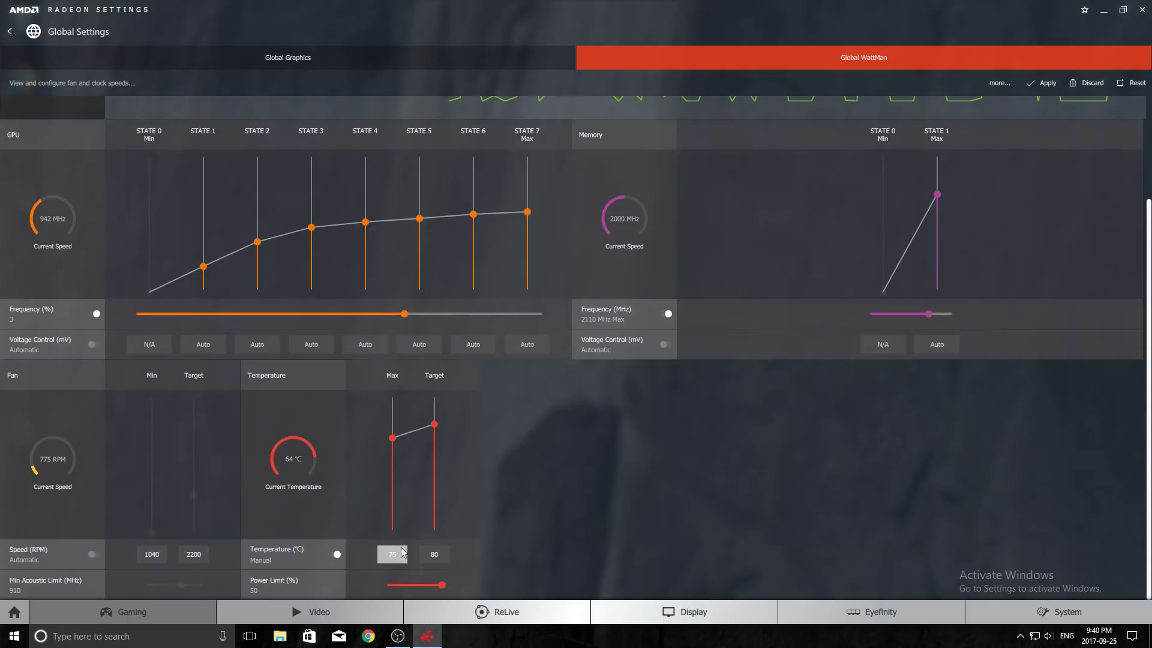
left_click(435, 555)
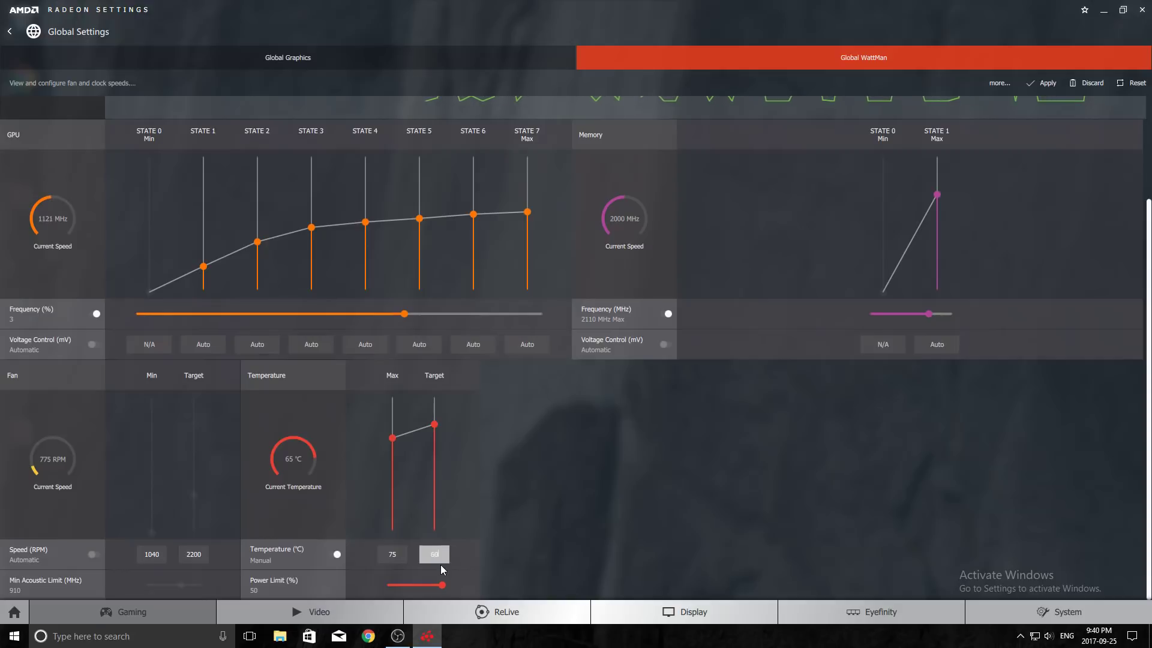
key("Return")
Correct the temperature limits to 80 °C maximum and 70 °C target
left_click(387, 555)
type("80")
key("Return")
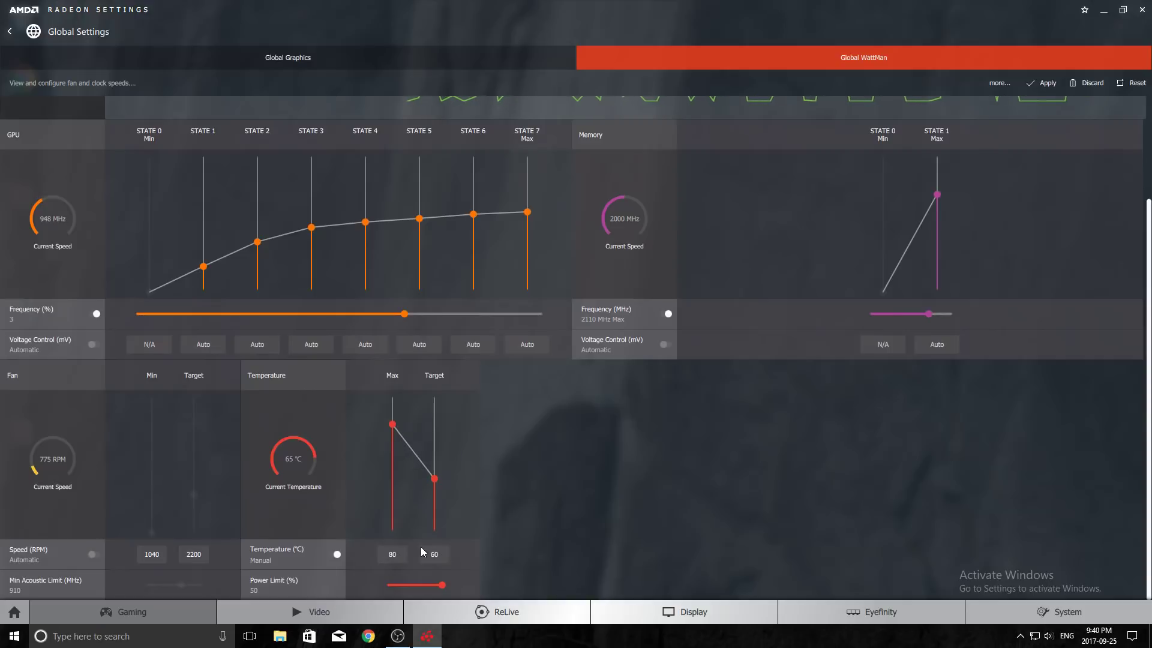
left_click(434, 554)
type("70")
key("Return")
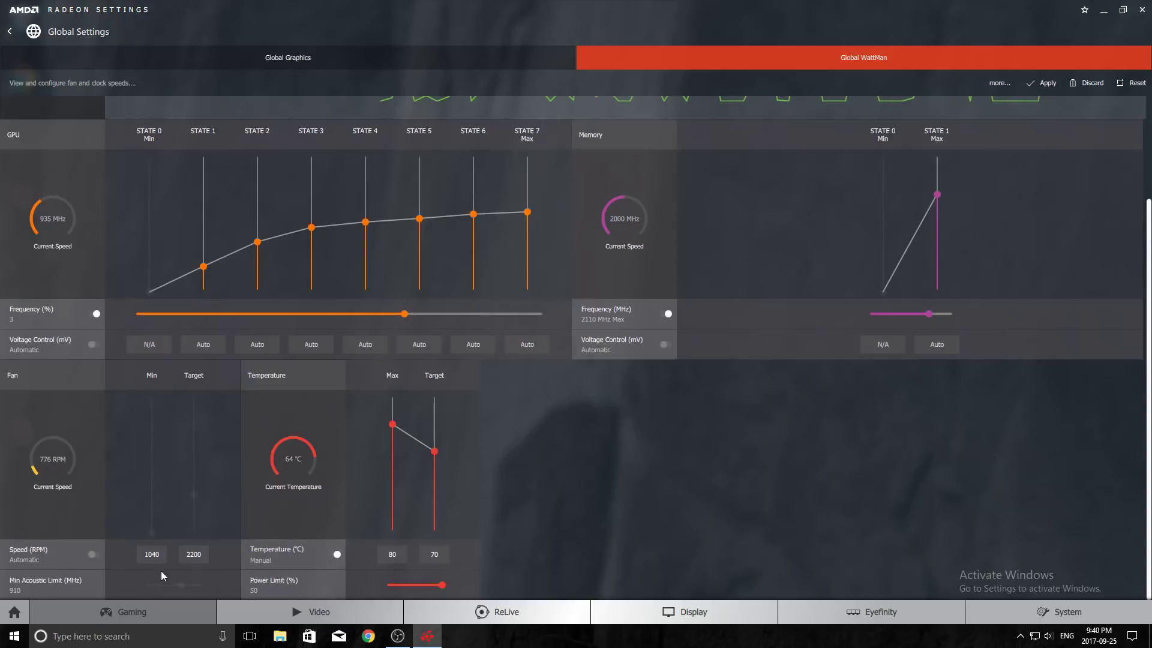
Set fan Speed to Manual with a minimum of about 2071 RPM, then apply all changes
left_click(93, 555)
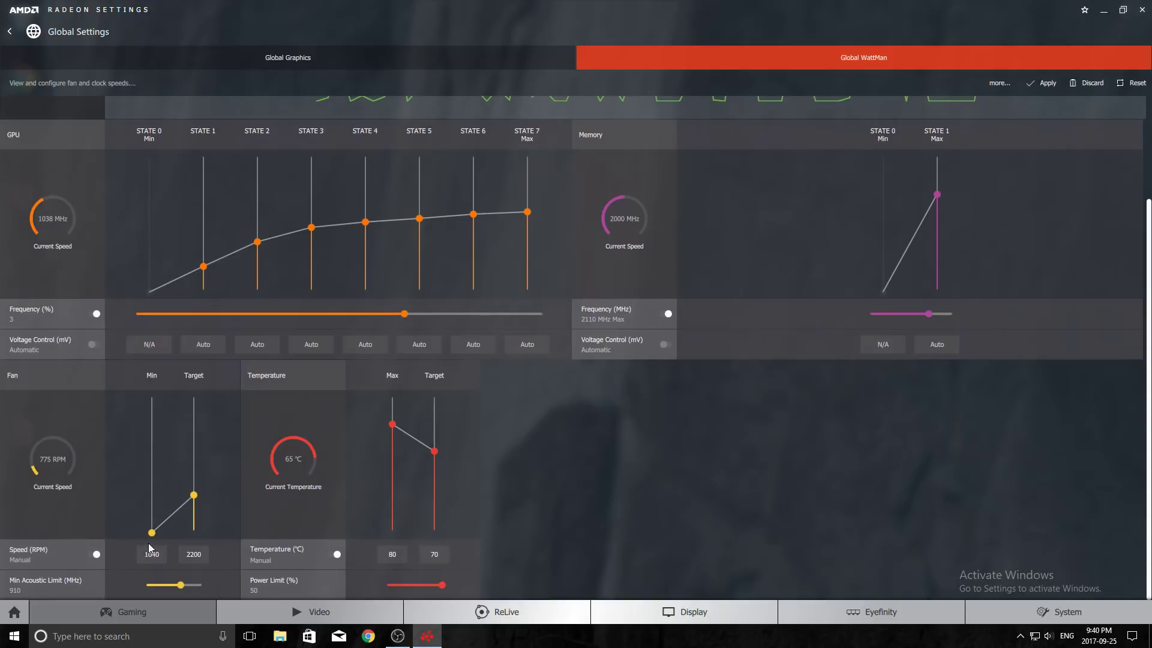
left_click_drag(154, 533, 194, 462)
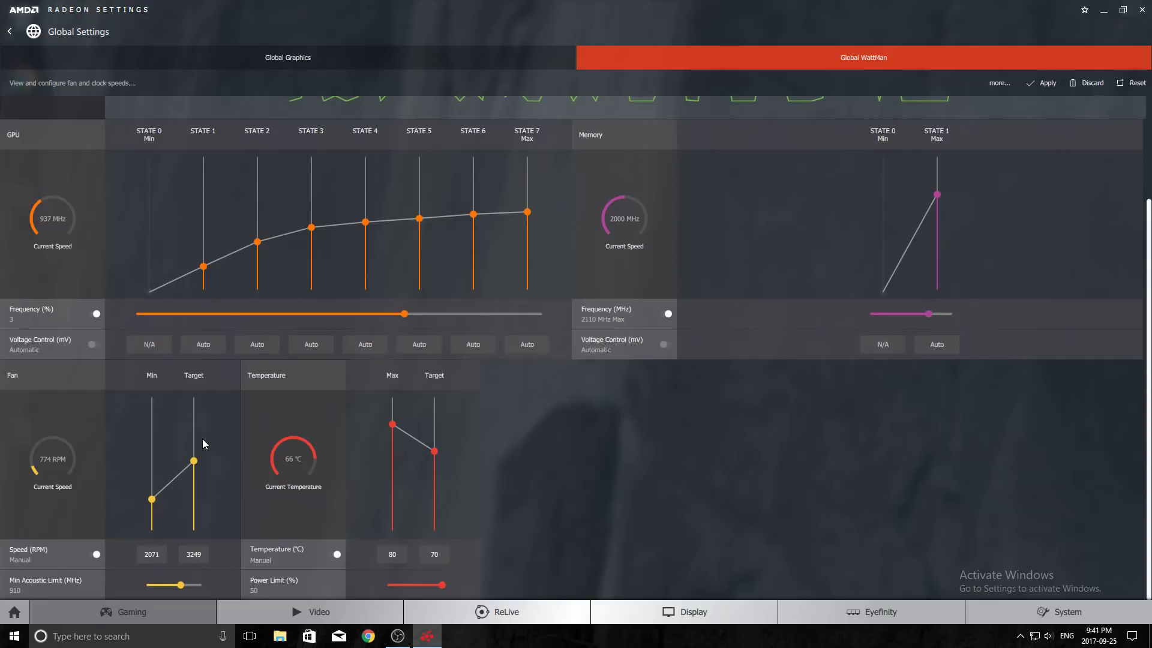
left_click(1043, 83)
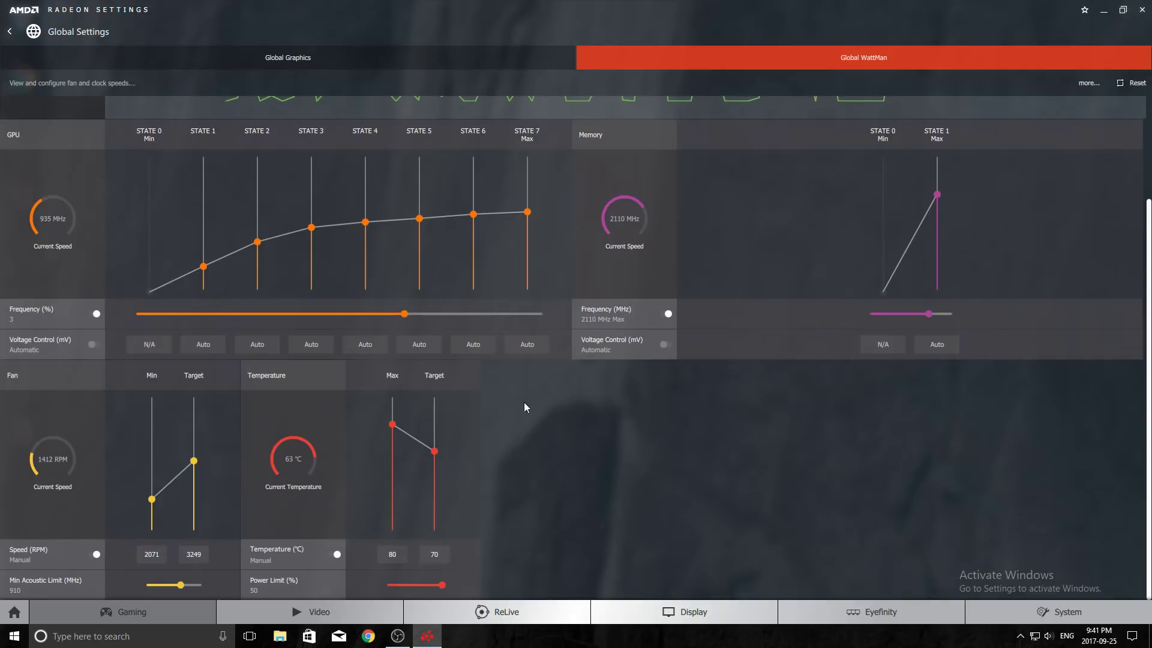
scroll(518, 413, "up", 2)
scroll(520, 420, "up", 1)
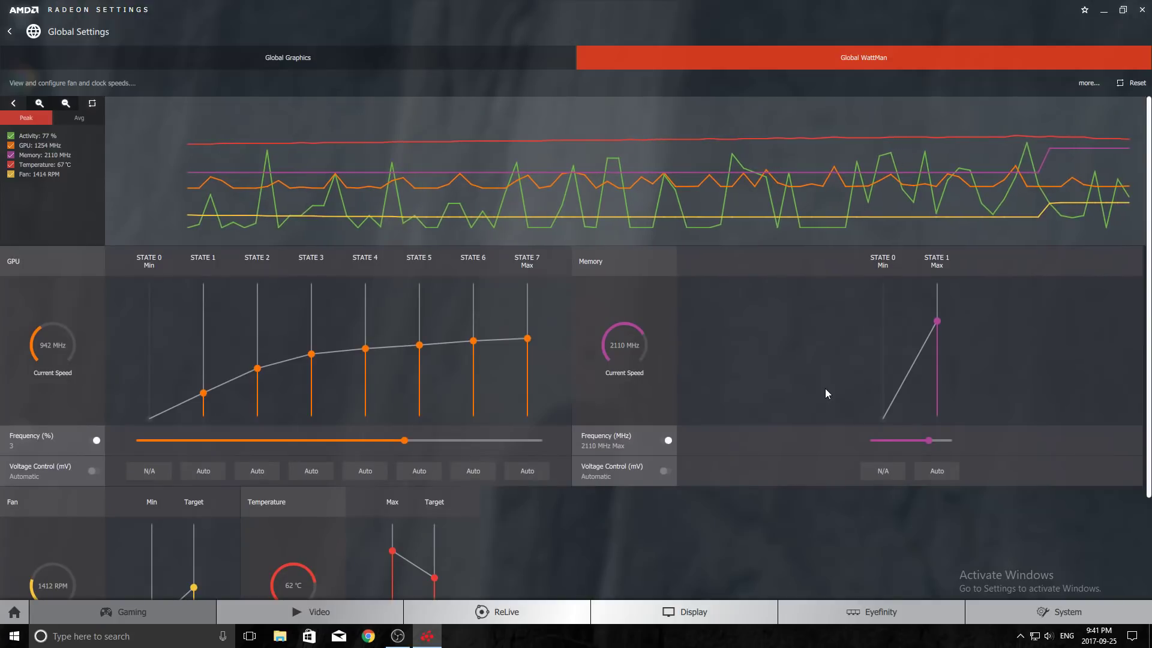
scroll(827, 387, "down", 3)
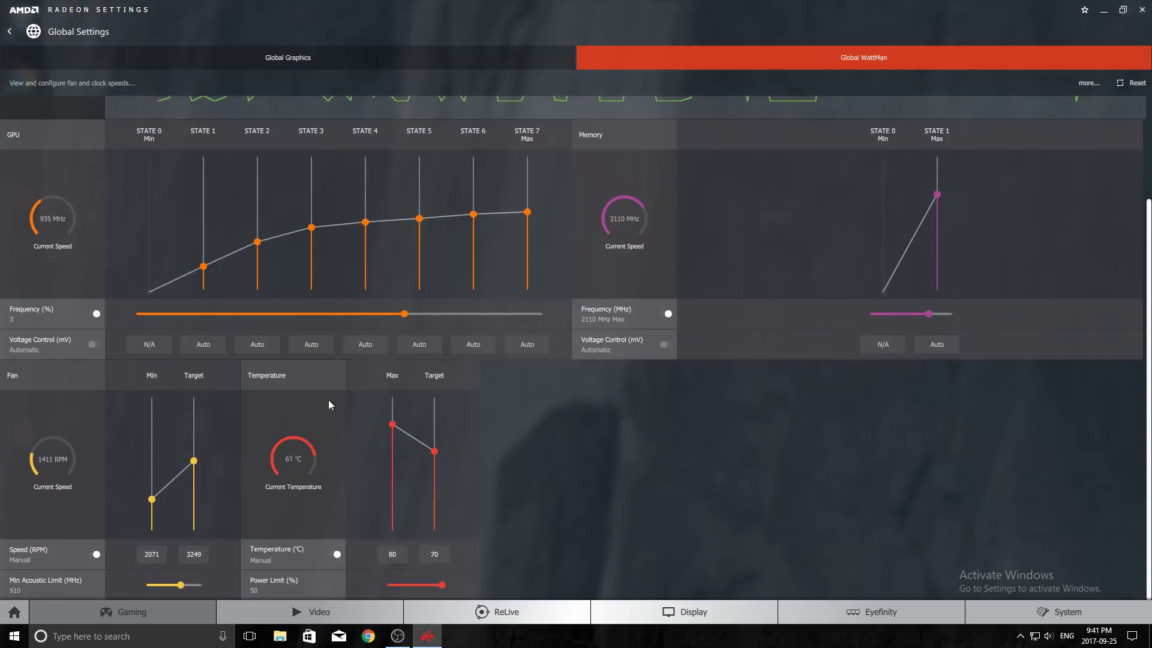
scroll(714, 342, "up", 3)
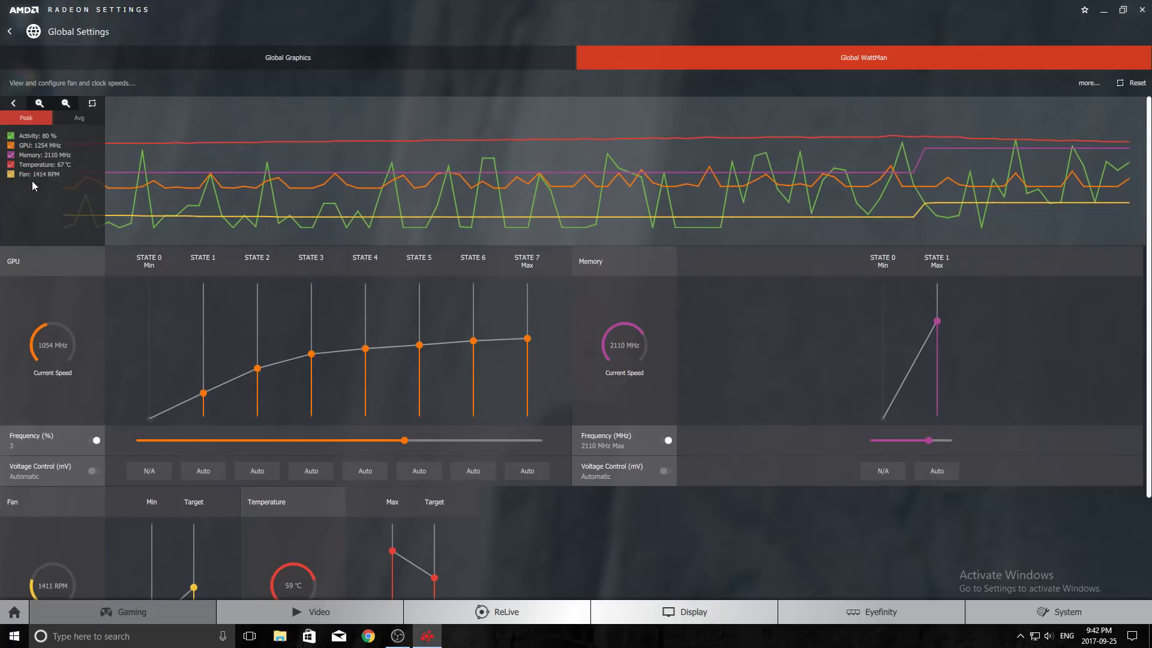
left_click(65, 121)
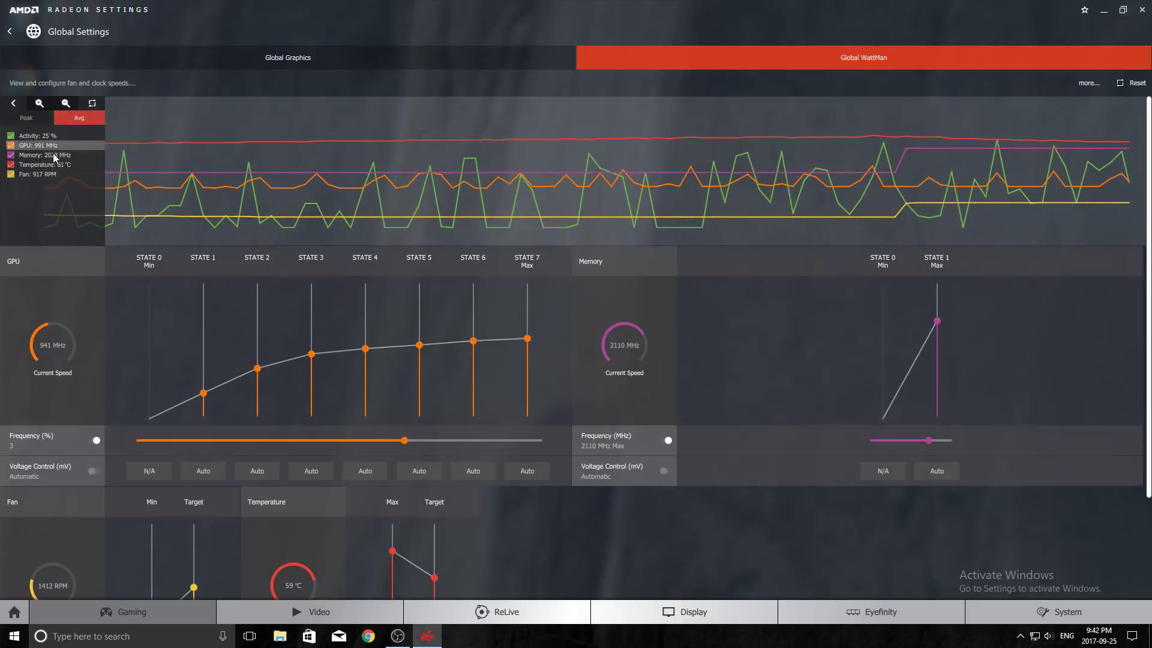
left_click(42, 127)
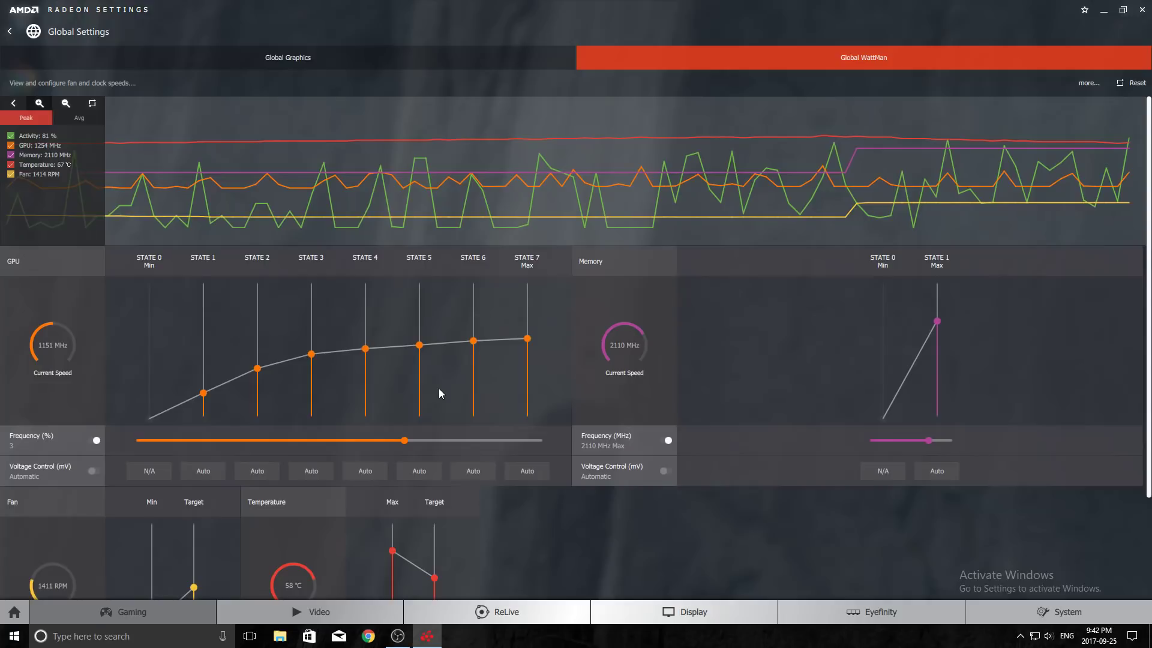
scroll(430, 453, "down", 1)
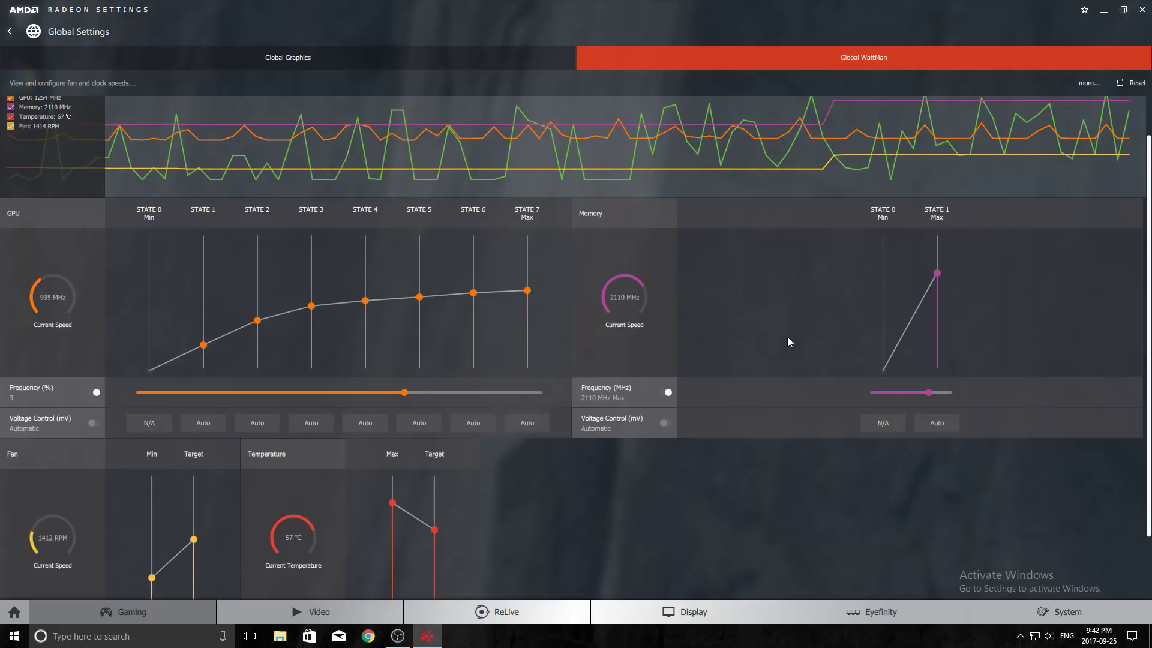
scroll(711, 330, "up", 1)
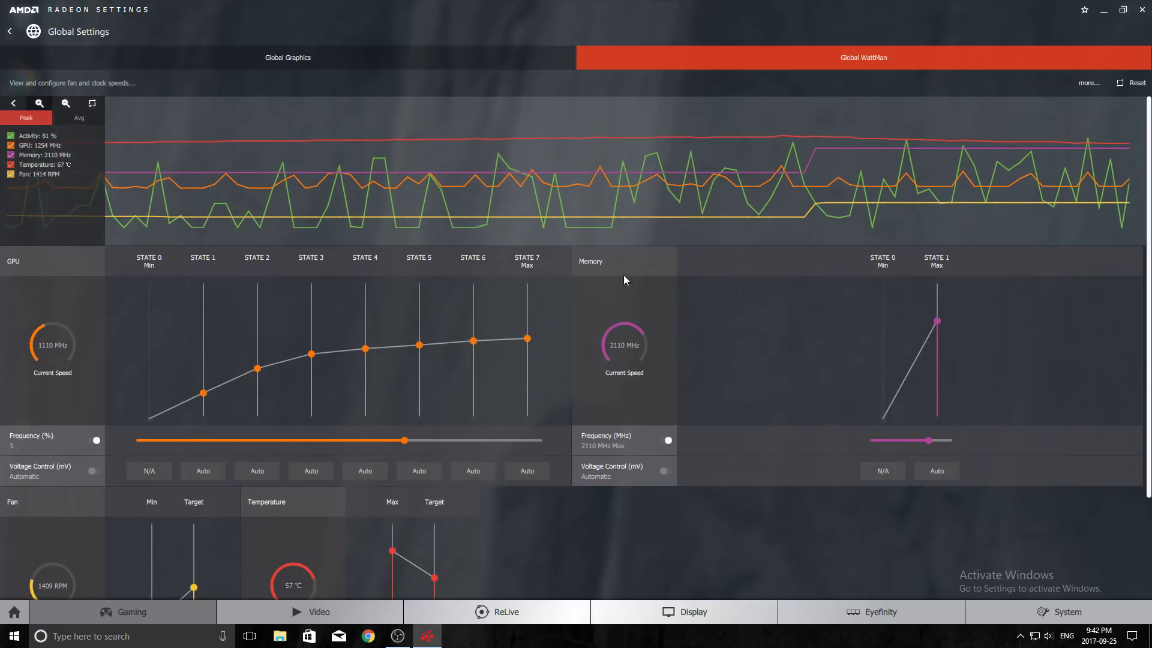
mouse_move(691, 212)
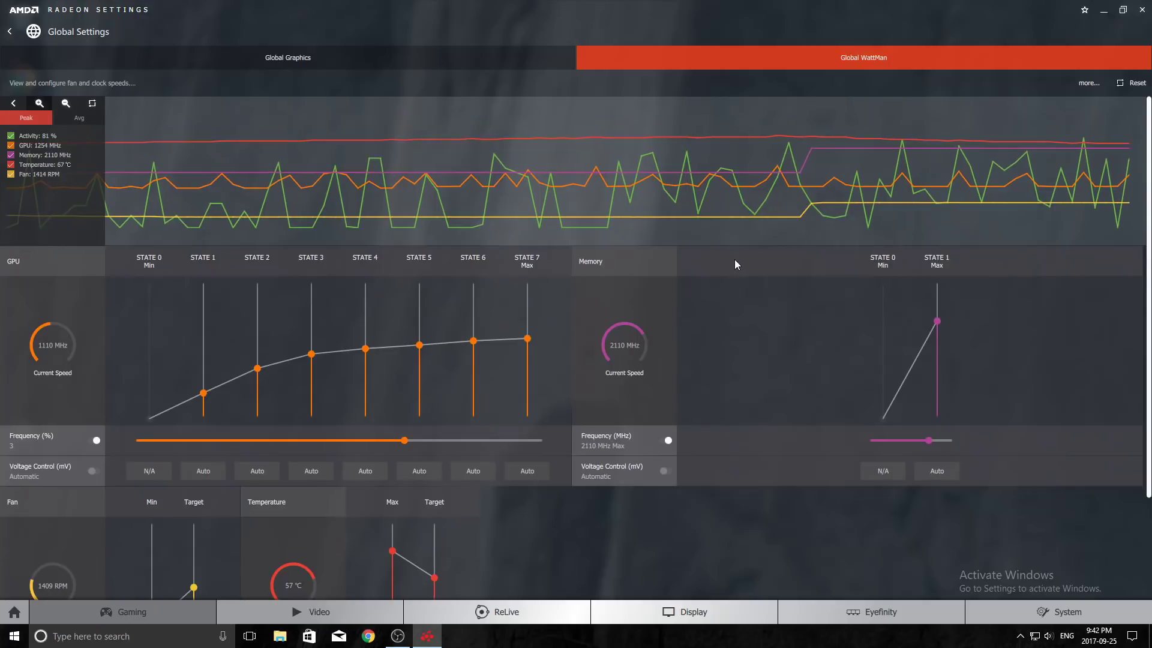